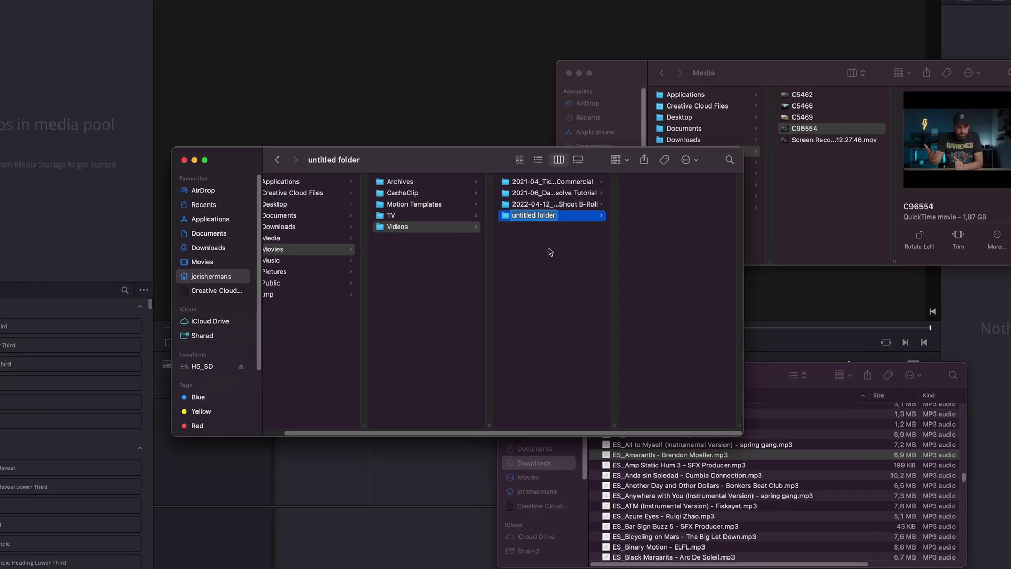
Rename the folder to '2023-03_How to Edit a Video' and add A-Roll, B-Roll, Music, Sound FX subfolders
type("2023-03_How to Edit a Video")
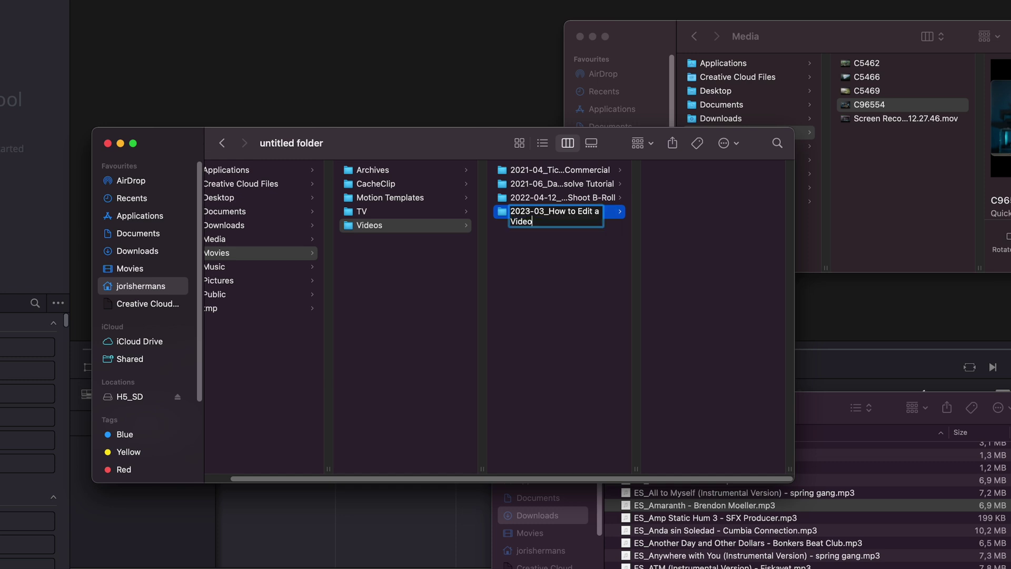
key("Return")
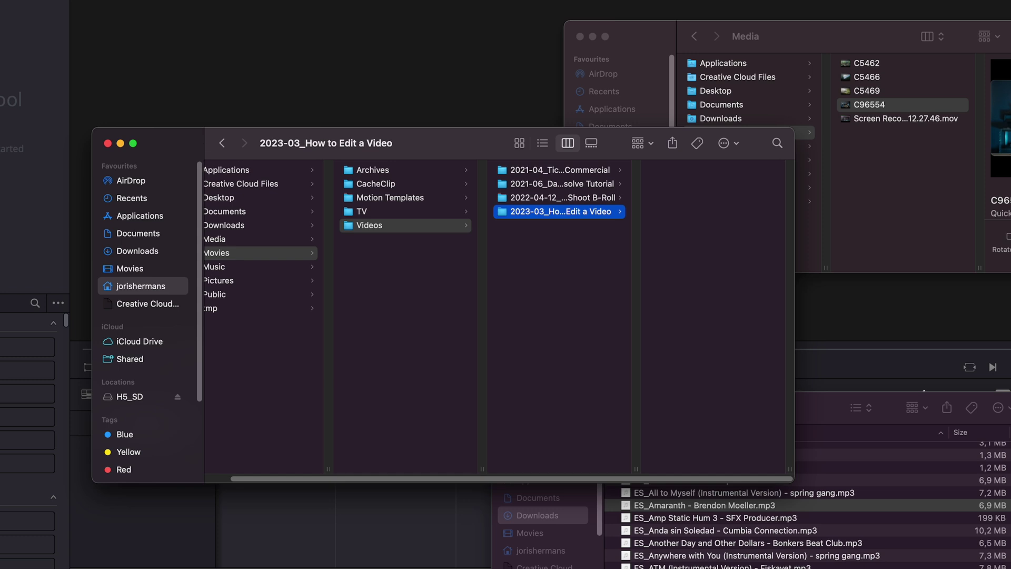
key("super+shift+n")
type("A-Roll")
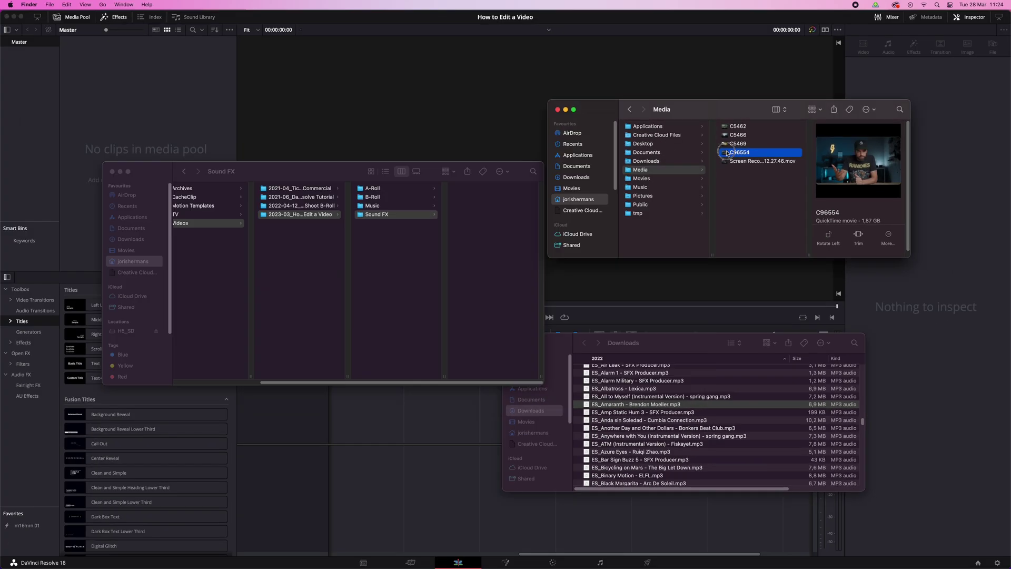
Move C96554 into A-Roll and the remaining Media clips into B-Roll
left_click_drag(870, 104, 522, 172)
left_click(372, 196)
left_click(737, 127)
left_click(761, 152, "shift")
left_click_drag(727, 127, 393, 236)
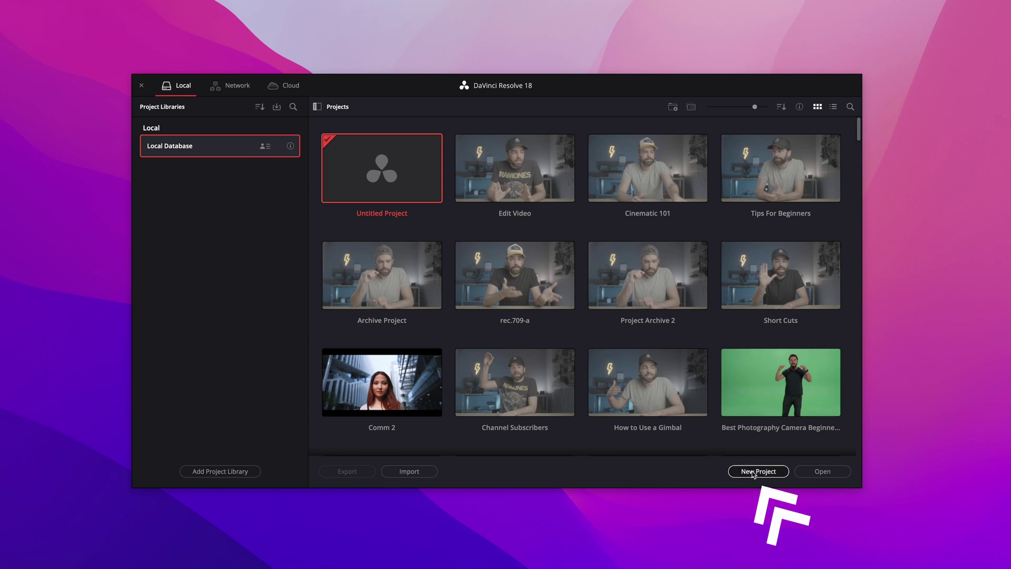
Create Untitled Project 40 from the Project Manager and open it on the Edit page
left_click(753, 472)
left_click(559, 296)
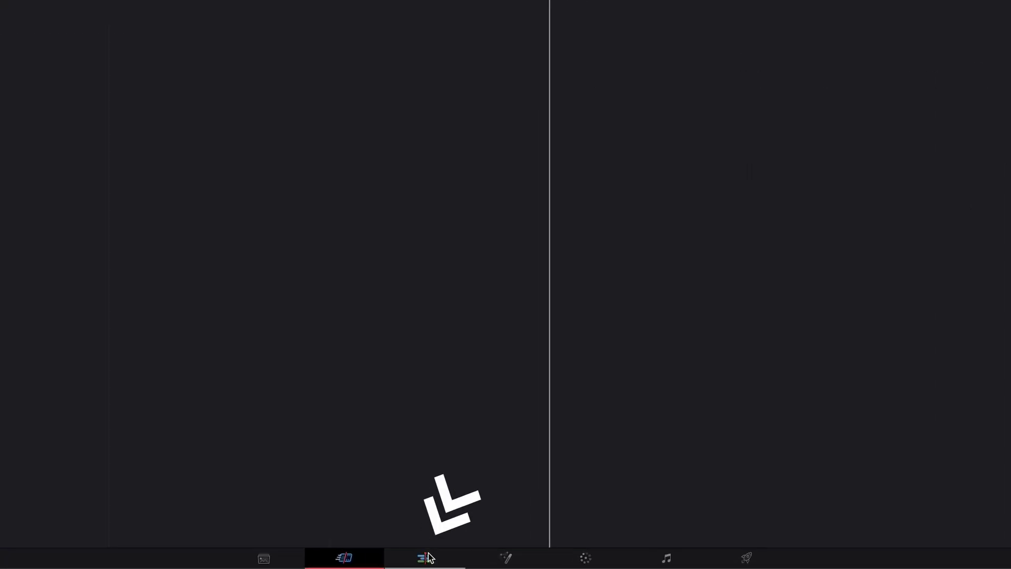
left_click(424, 560)
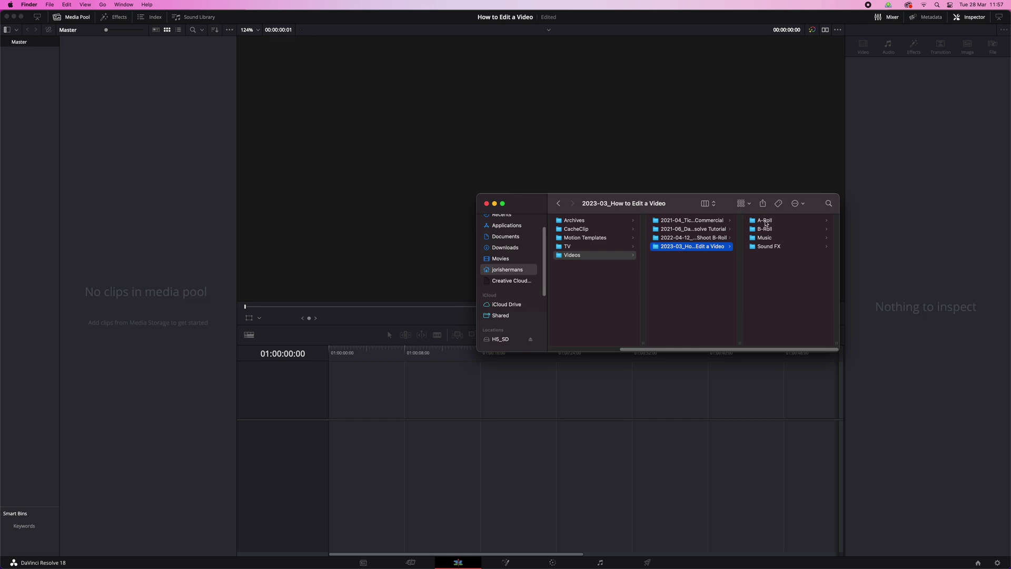
Import C96554 from the A-Roll folder into the Media Pool and change the timeline frame rate to match
left_click(765, 221)
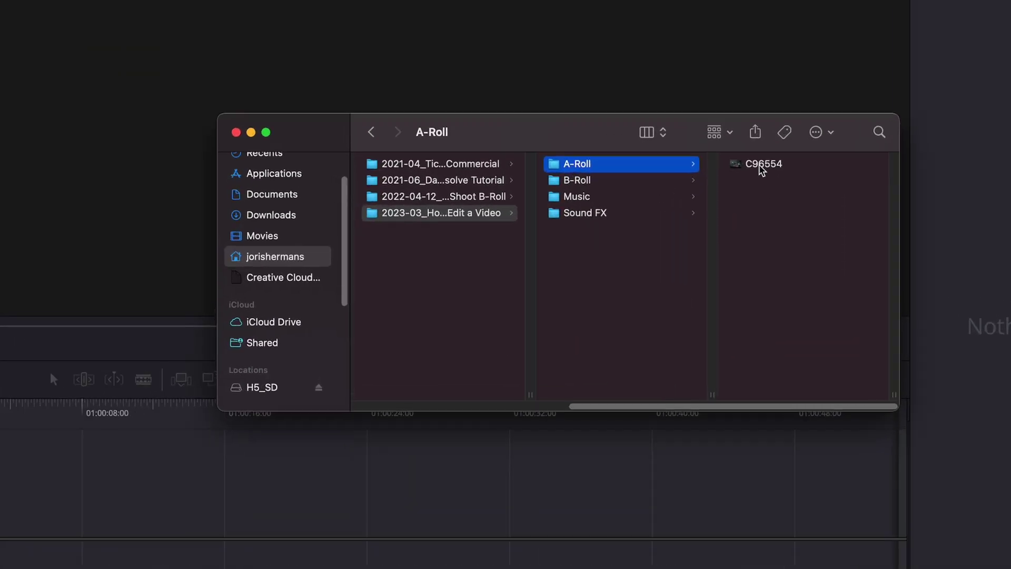
left_click_drag(765, 221, 753, 225)
left_click_drag(740, 175, 300, 90)
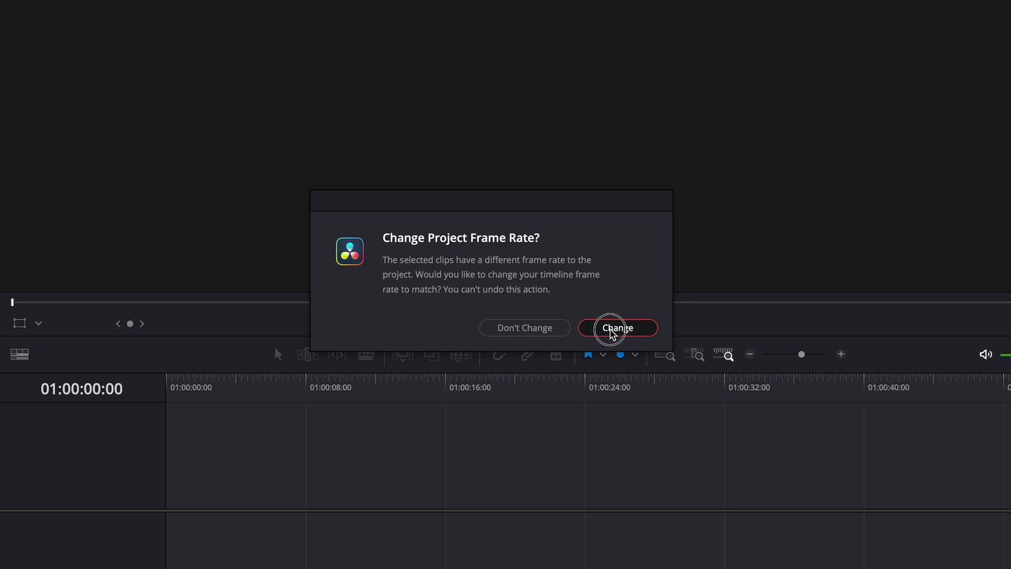
left_click(611, 328)
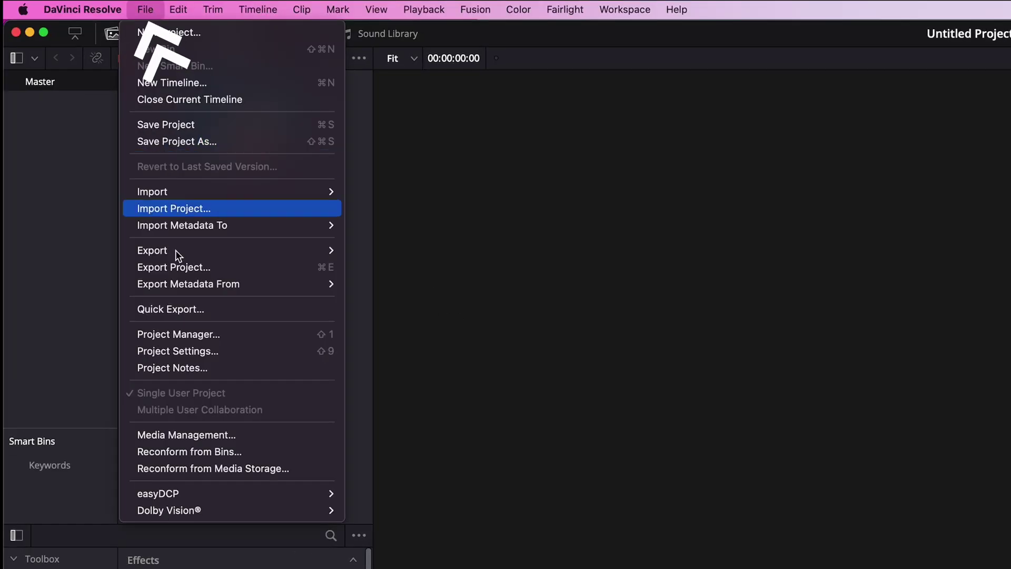
left_click(231, 350)
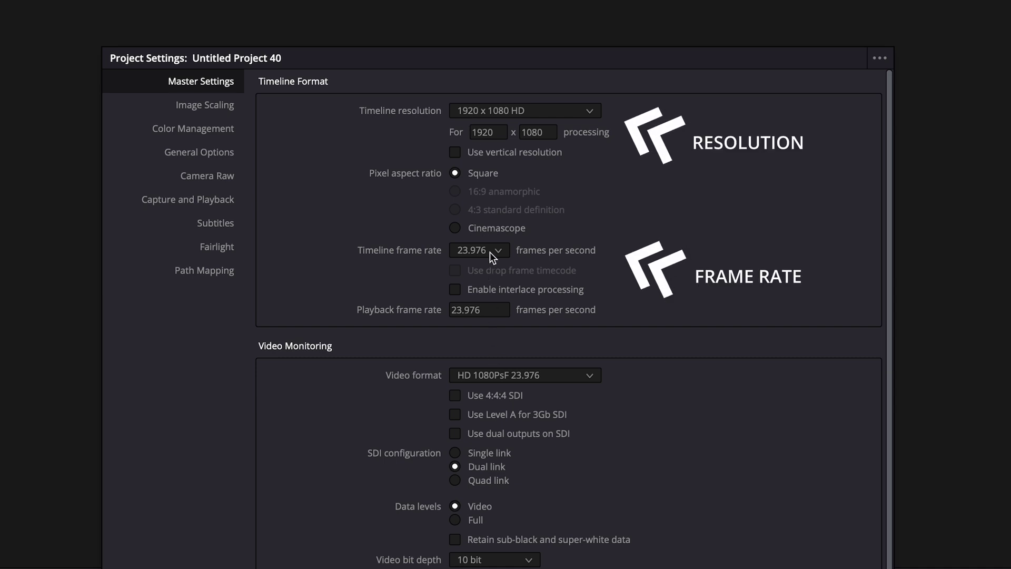
left_click(591, 112)
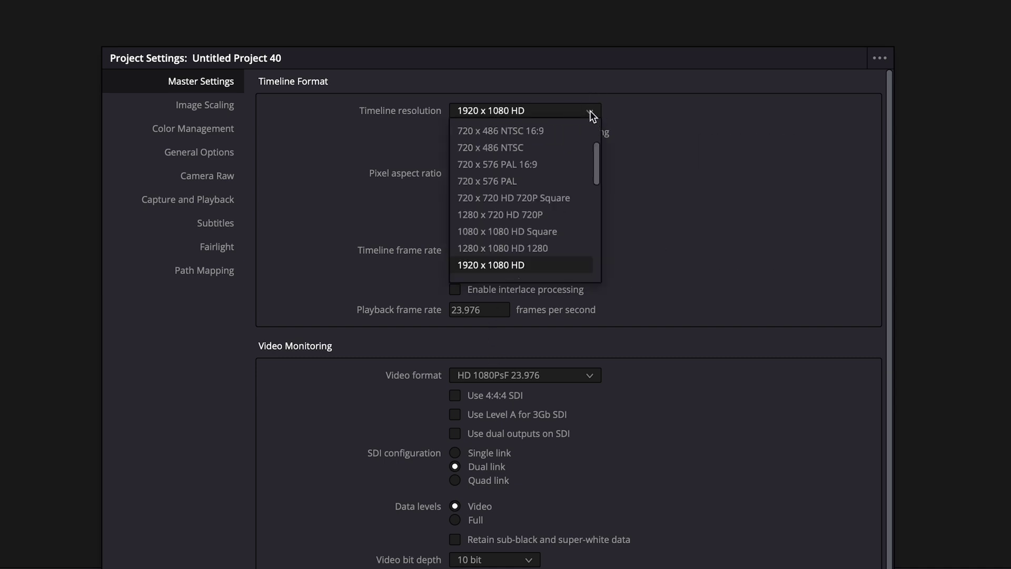
left_click(678, 241)
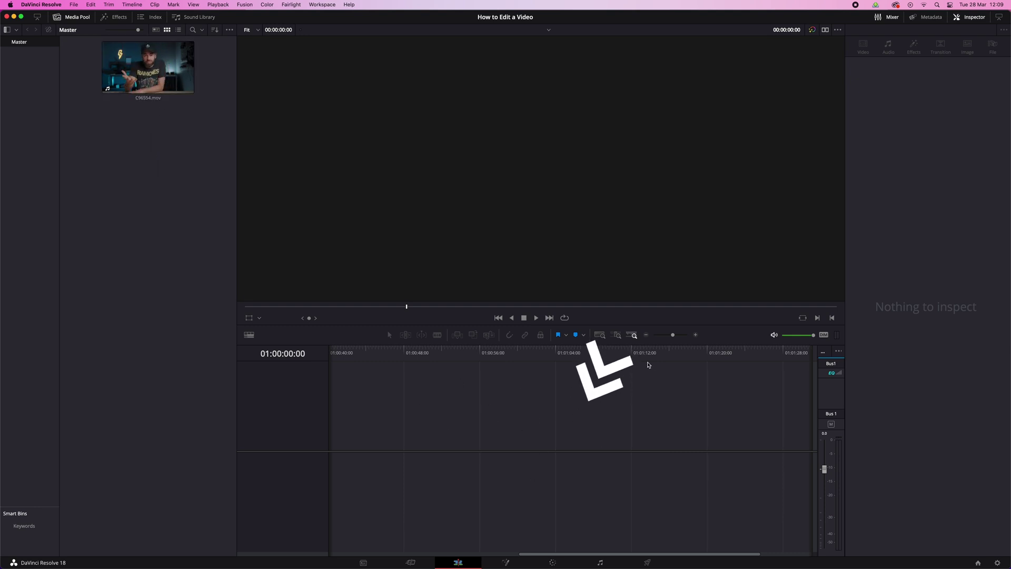
Preview C96554.mov in the source viewer, then return to the single viewer layout
left_click_drag(669, 341, 666, 338)
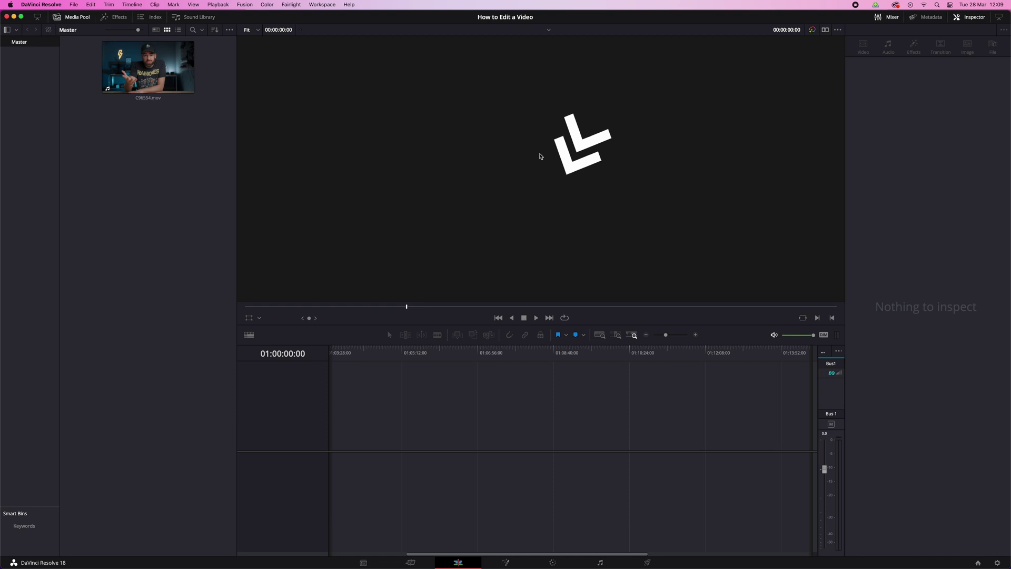
left_click(825, 29)
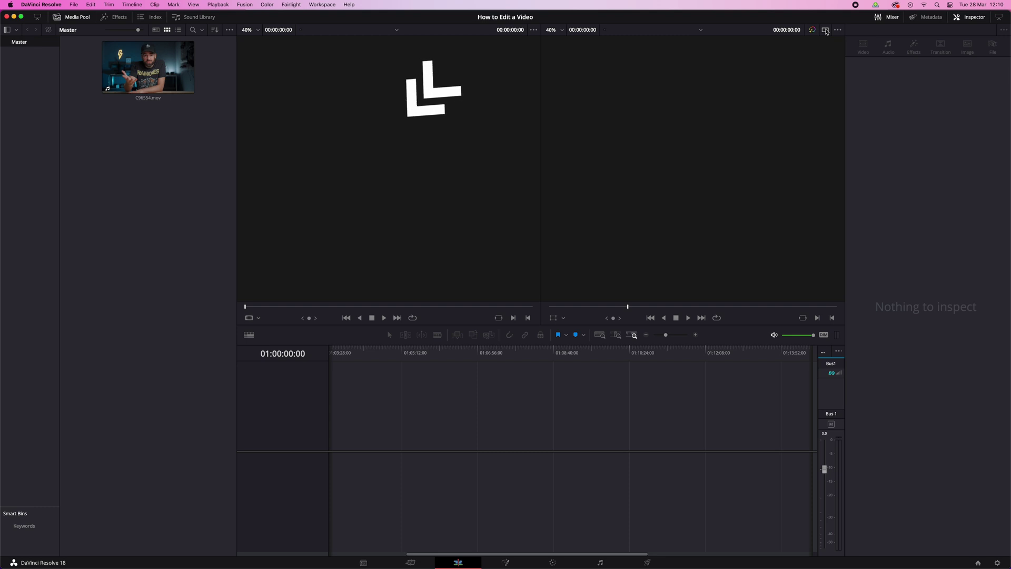
left_click(150, 70)
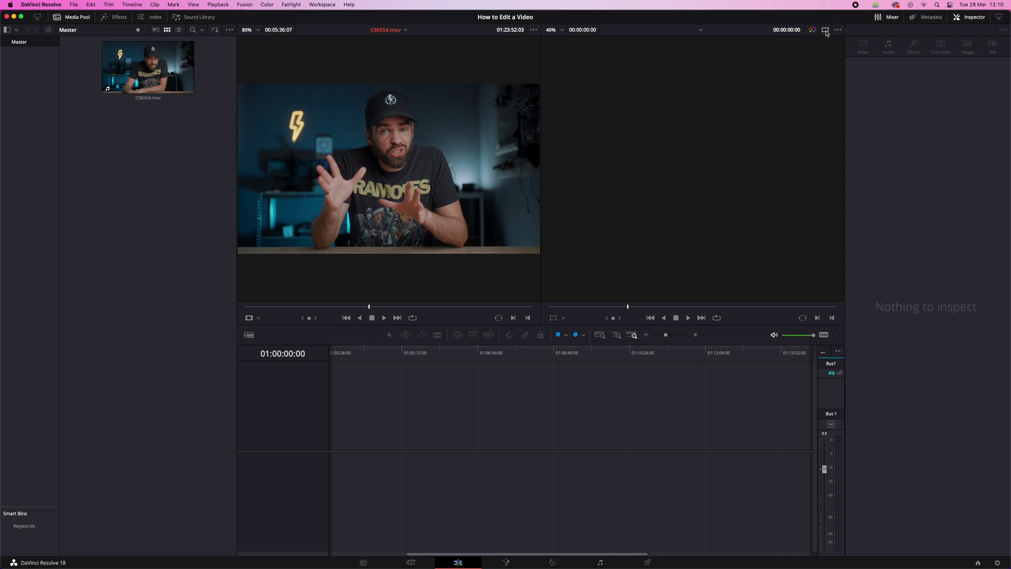
left_click(825, 31)
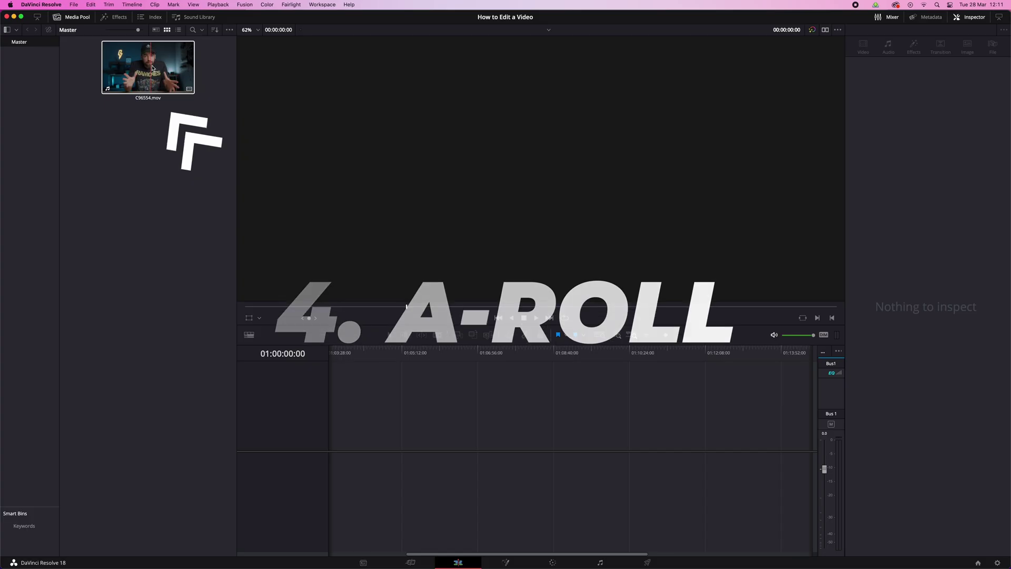
Edit C96554.mov onto a new Timeline 1 and play it from around 01:02:45:00
left_click_drag(152, 68, 262, 138)
left_click_drag(373, 360, 375, 425)
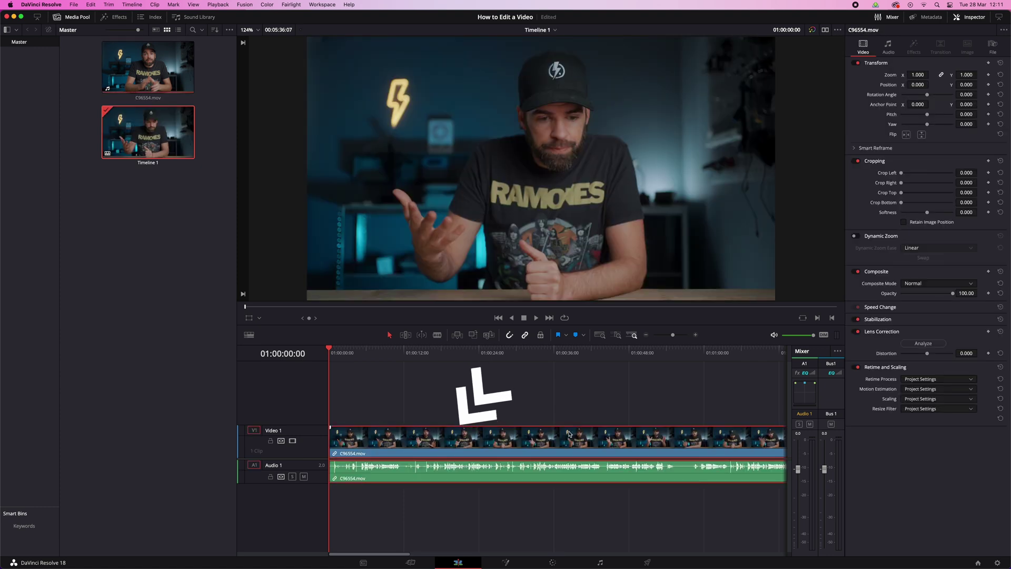
left_click_drag(672, 335, 668, 337)
left_click_drag(361, 359, 501, 361)
left_click(506, 383)
key("space")
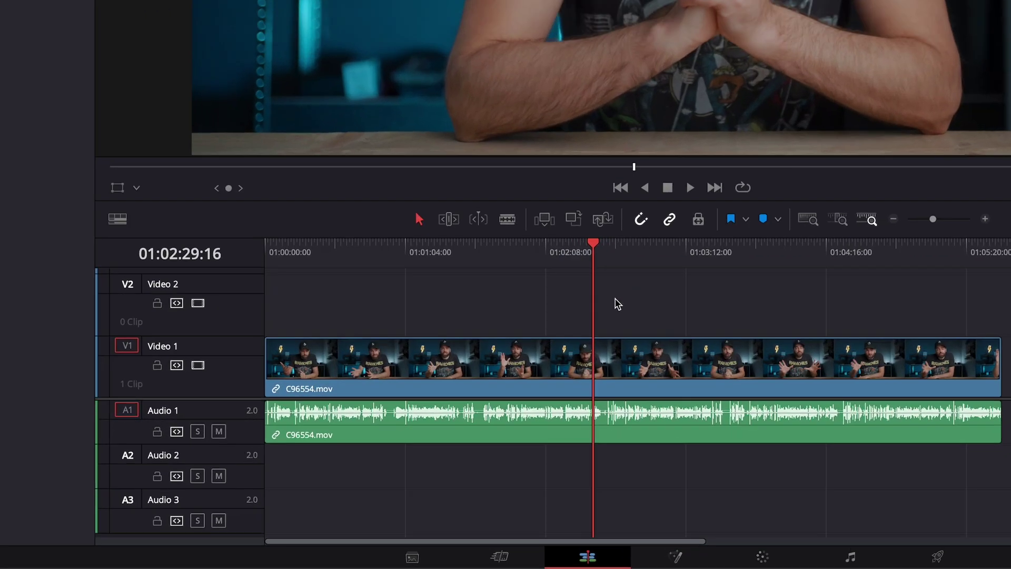
Make Audio 1 taller and Video 1 shorter, and set the playhead back to 01:02:16:17
left_click_drag(241, 442, 232, 469)
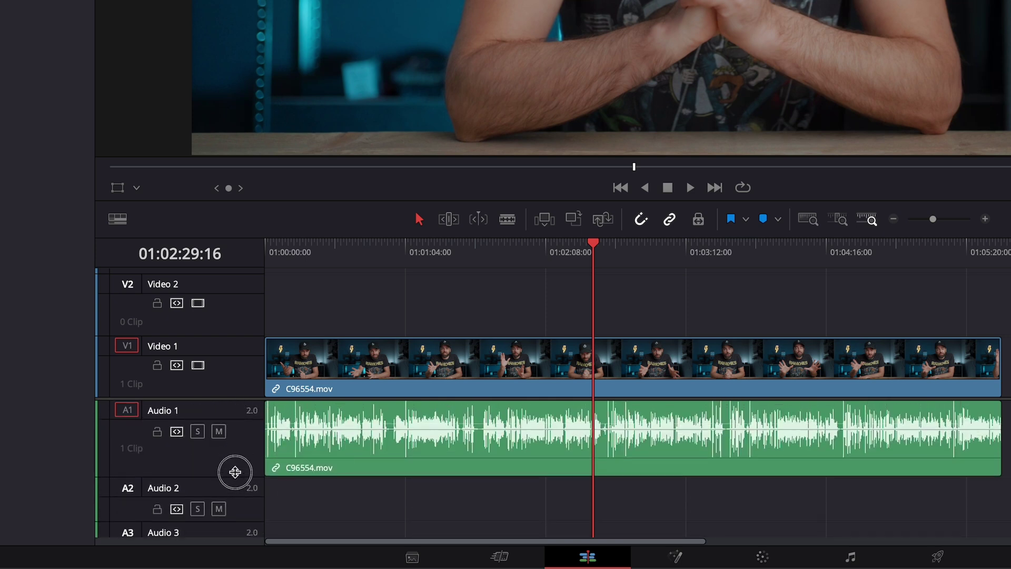
mouse_move(244, 334)
left_mouse_down()
mouse_move(240, 370)
mouse_move(242, 339)
left_mouse_up()
left_click_drag(483, 199, 474, 90)
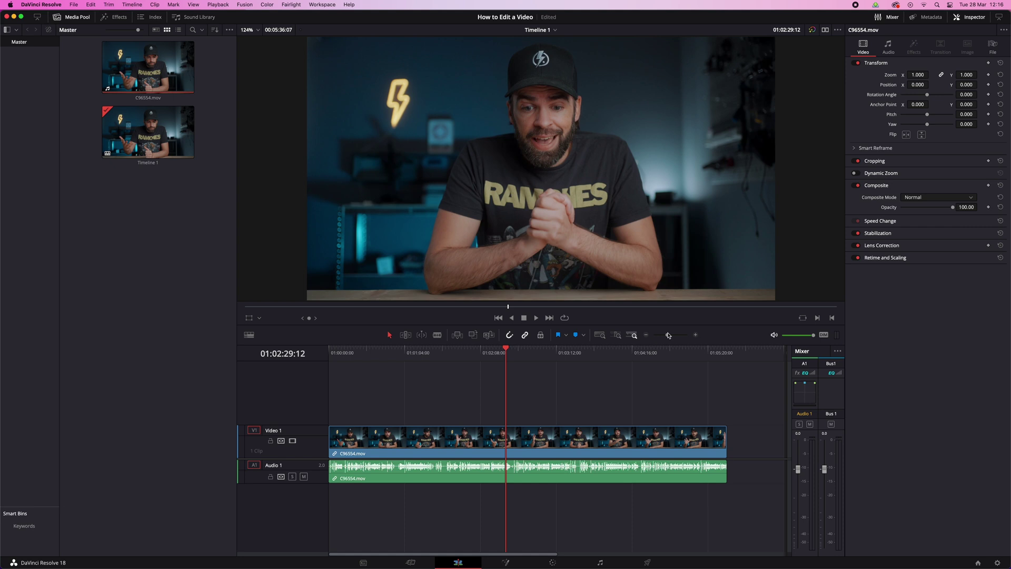
left_click_drag(669, 335, 676, 337)
left_click_drag(547, 350, 544, 350)
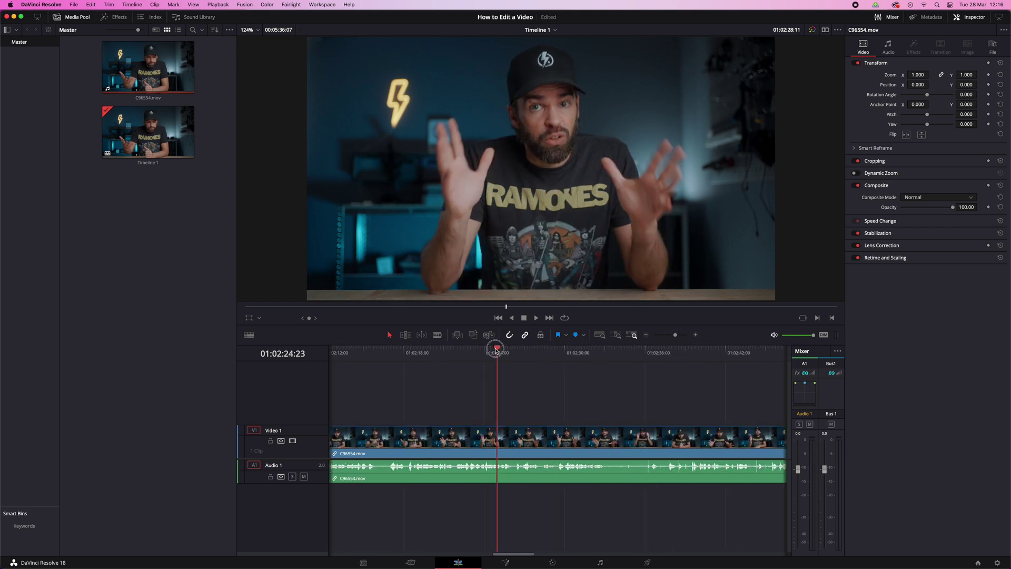
left_click_drag(499, 351, 386, 350)
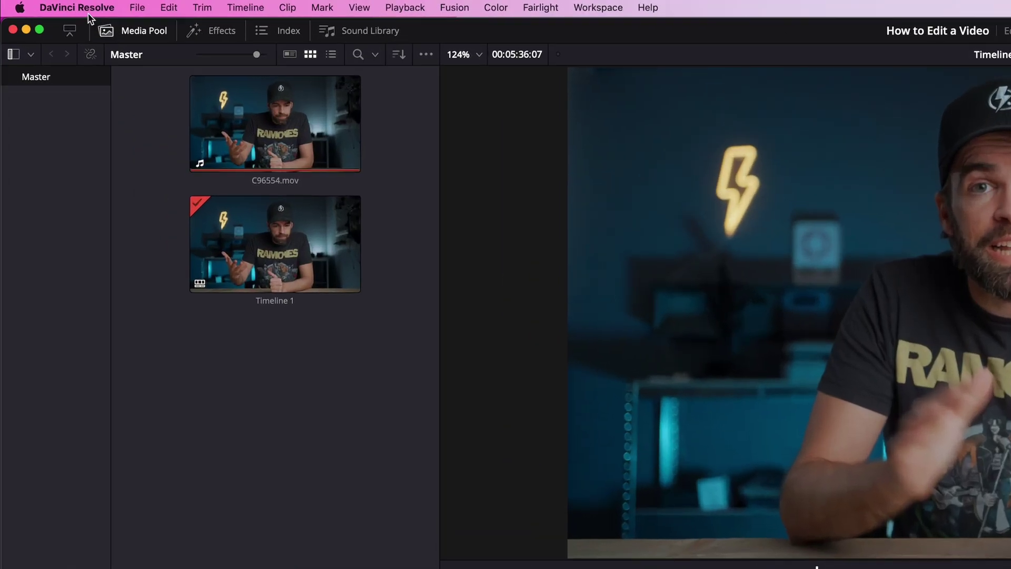
left_click(45, 4)
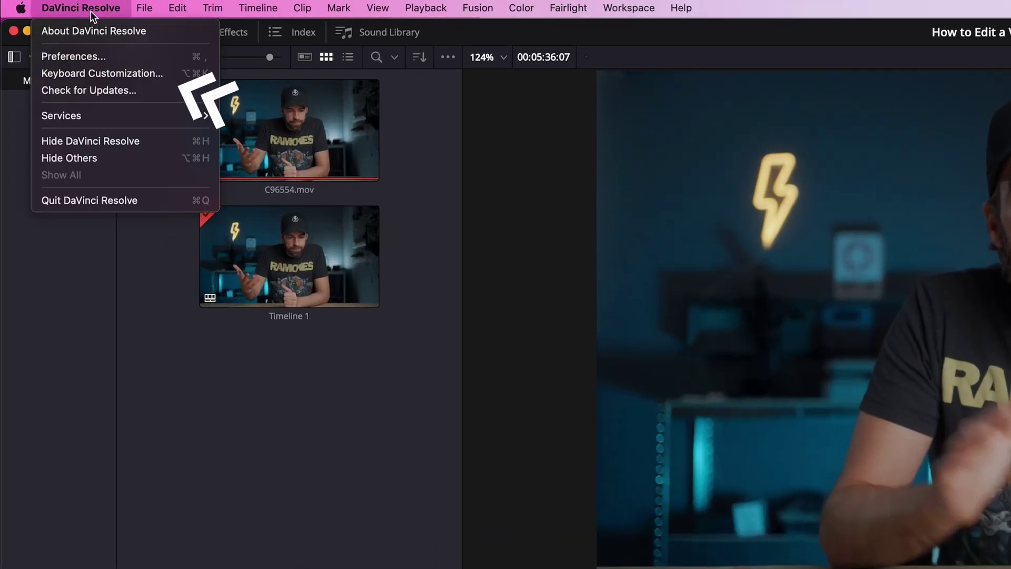
left_click(87, 75)
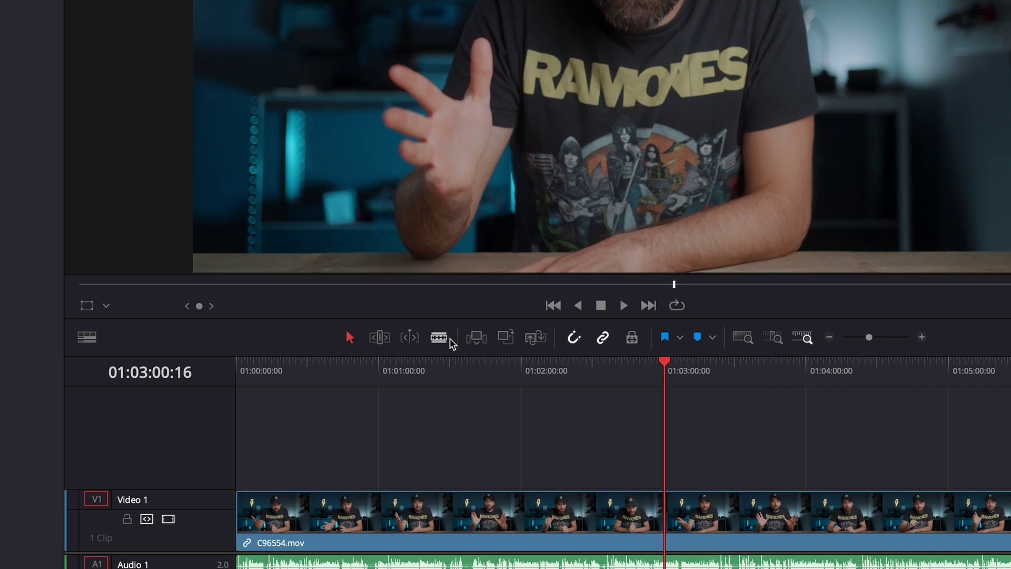
Blade C96554.mov at several points on the timeline, then return to the Selection tool with A
left_click(439, 338)
left_click_drag(869, 337, 876, 337)
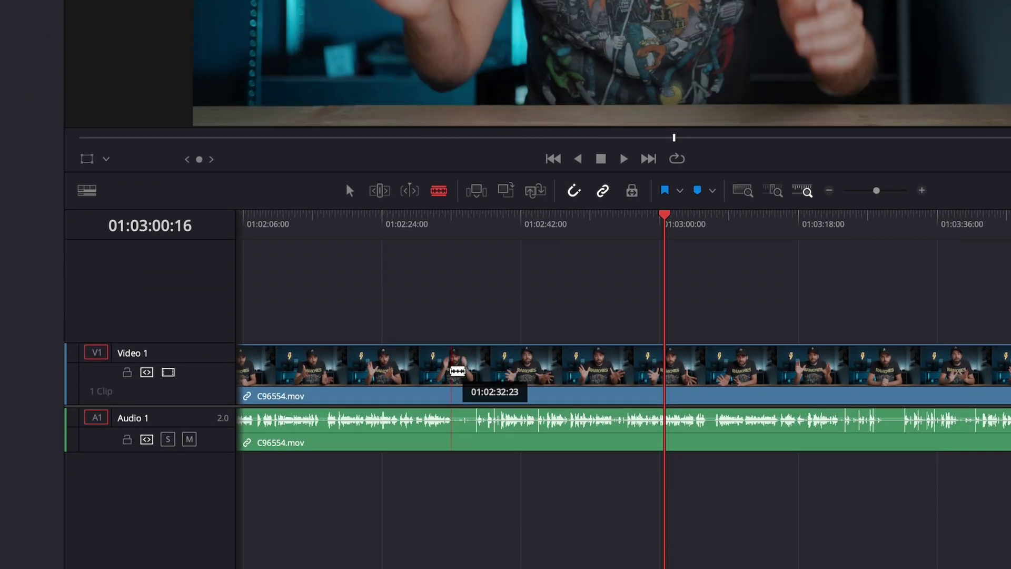
left_click(453, 372)
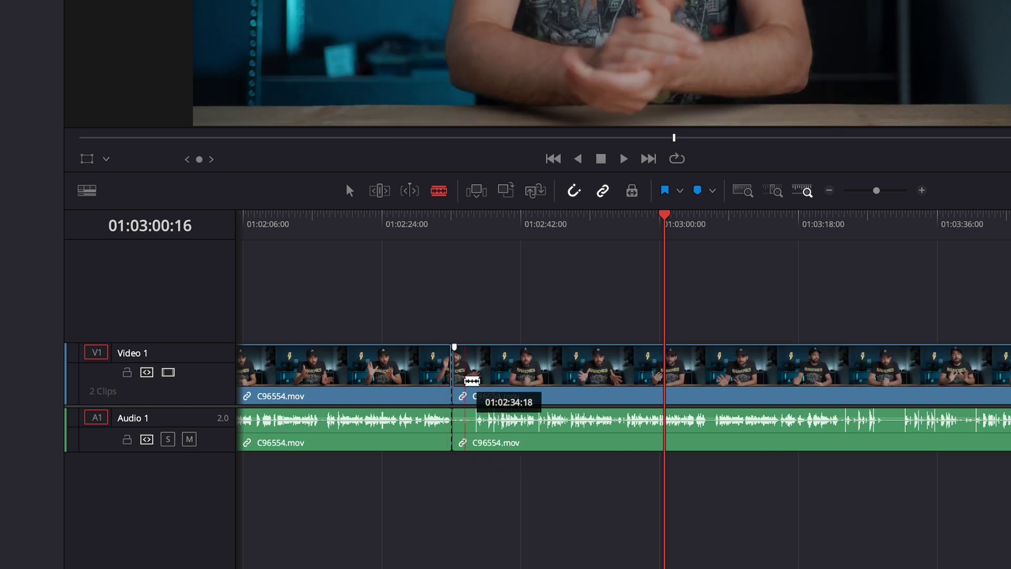
left_click(473, 379)
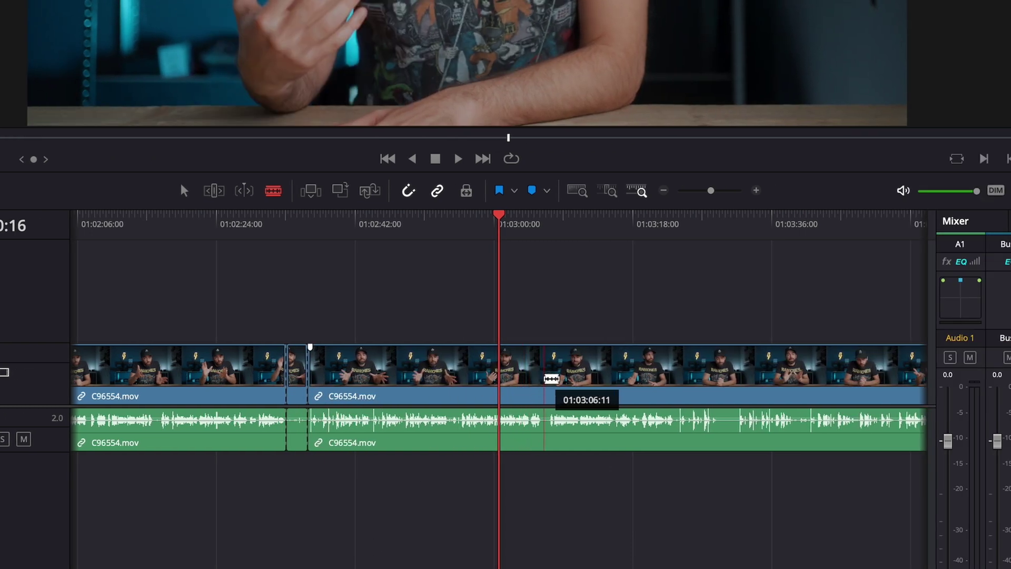
left_click(710, 379)
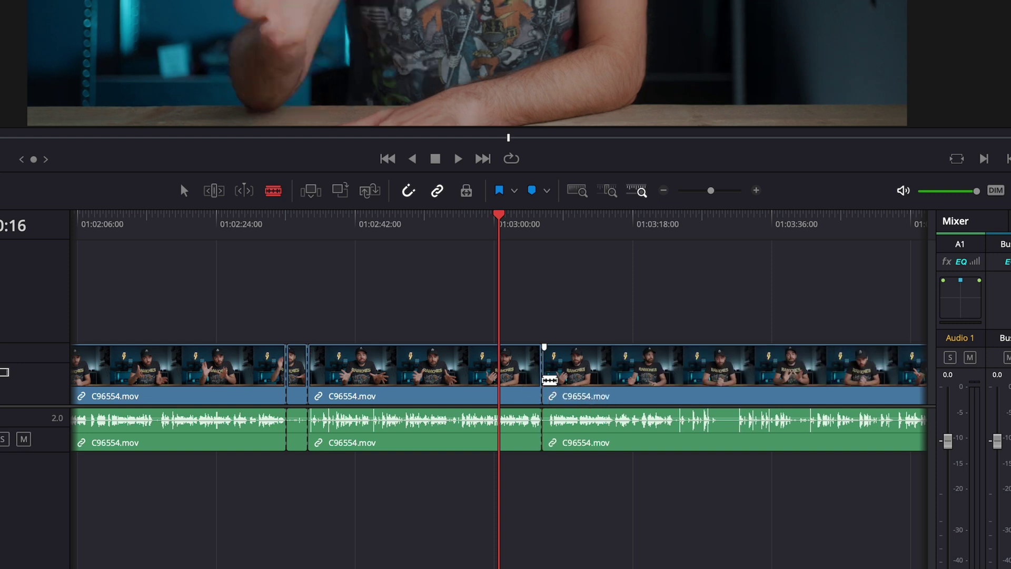
left_click_drag(551, 217, 661, 230)
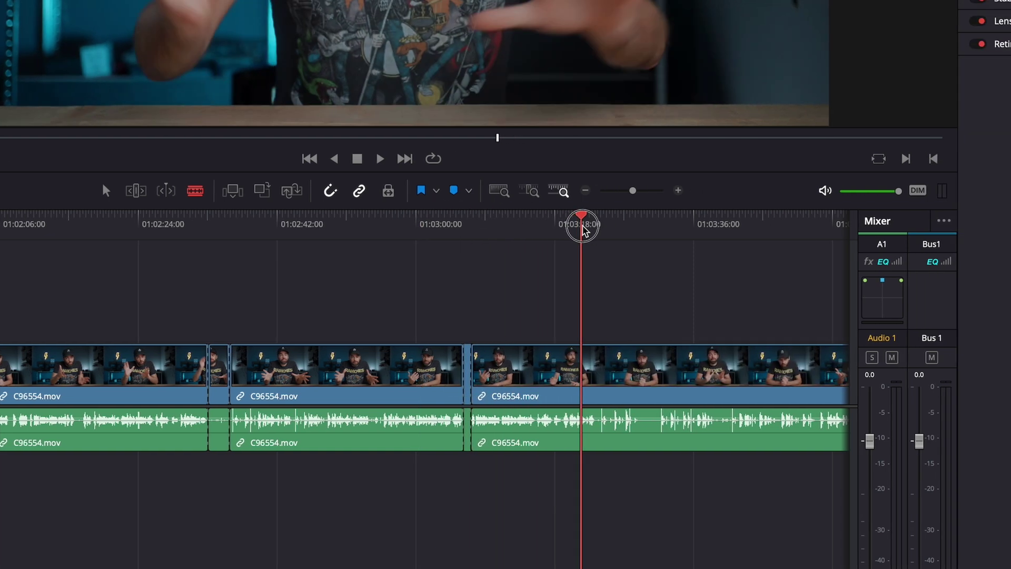
left_click_drag(583, 230, 596, 221)
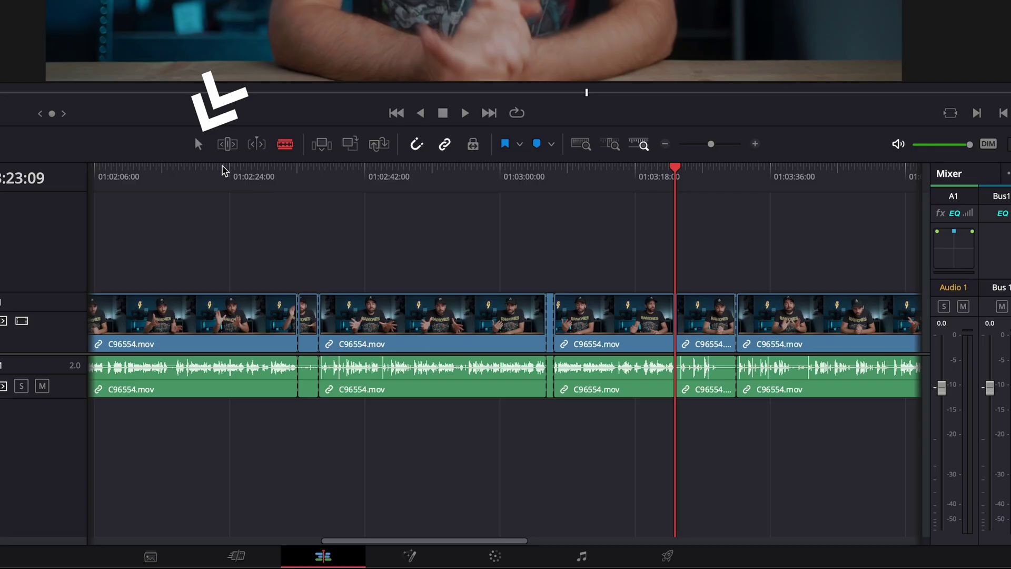
key("a")
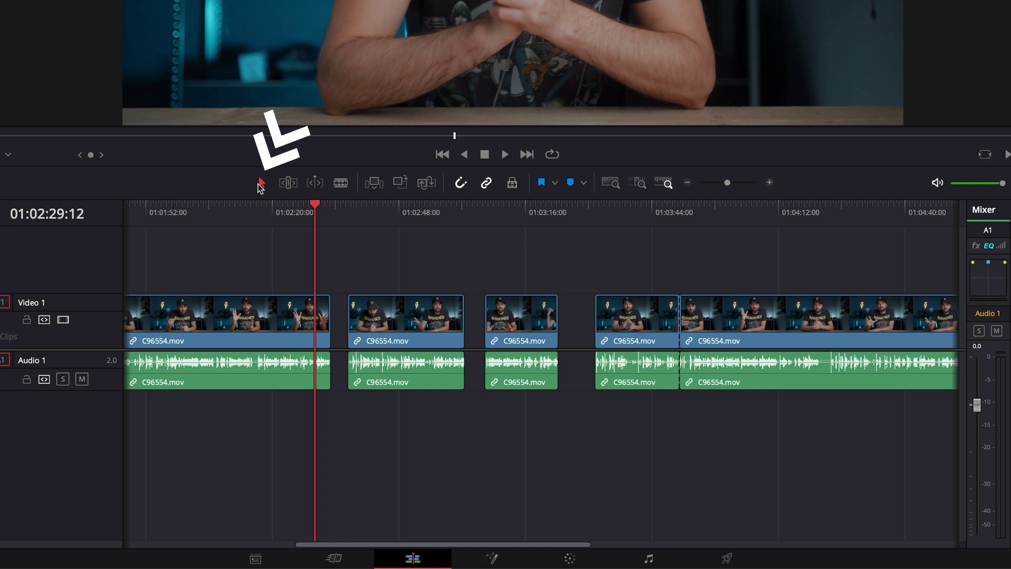
Trim the start and end of the second talking-head piece and roll the next edit point later
left_click(340, 182)
left_click(261, 183)
left_click(453, 316)
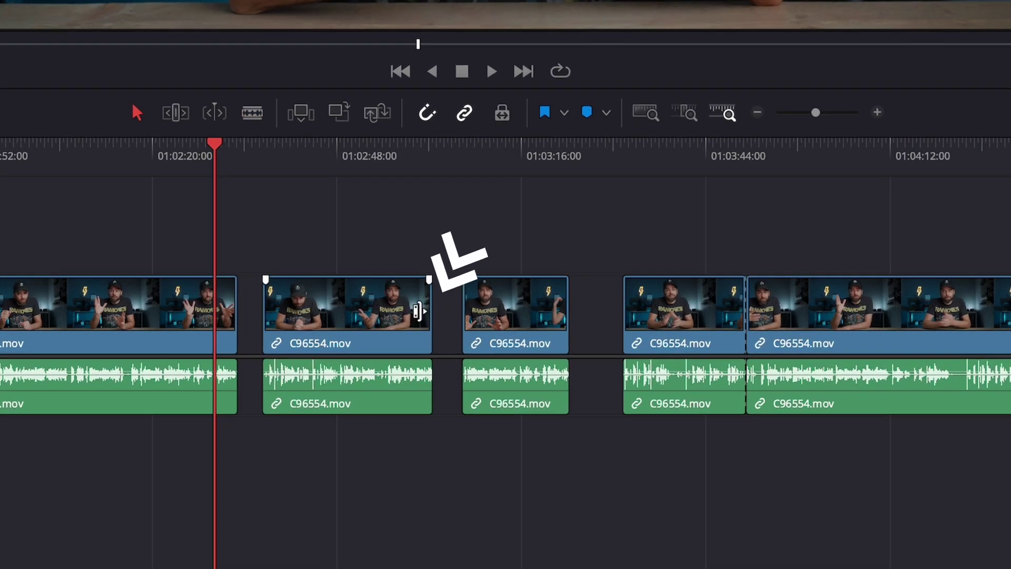
mouse_move(427, 310)
left_mouse_down()
mouse_move(330, 309)
mouse_move(429, 310)
left_mouse_up()
mouse_move(274, 311)
left_mouse_down()
mouse_move(360, 310)
mouse_move(288, 311)
left_mouse_up()
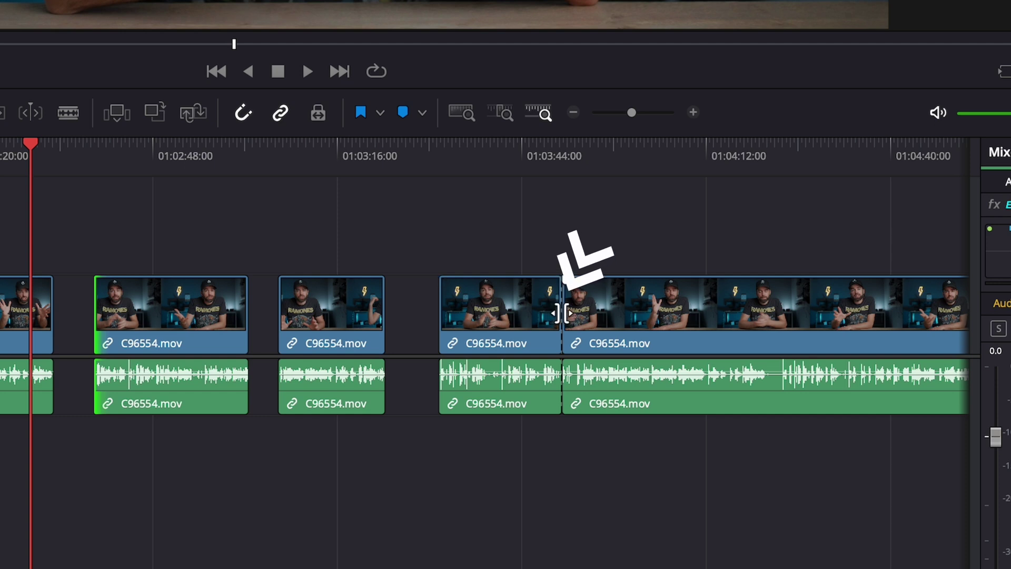
left_click_drag(560, 314, 651, 315)
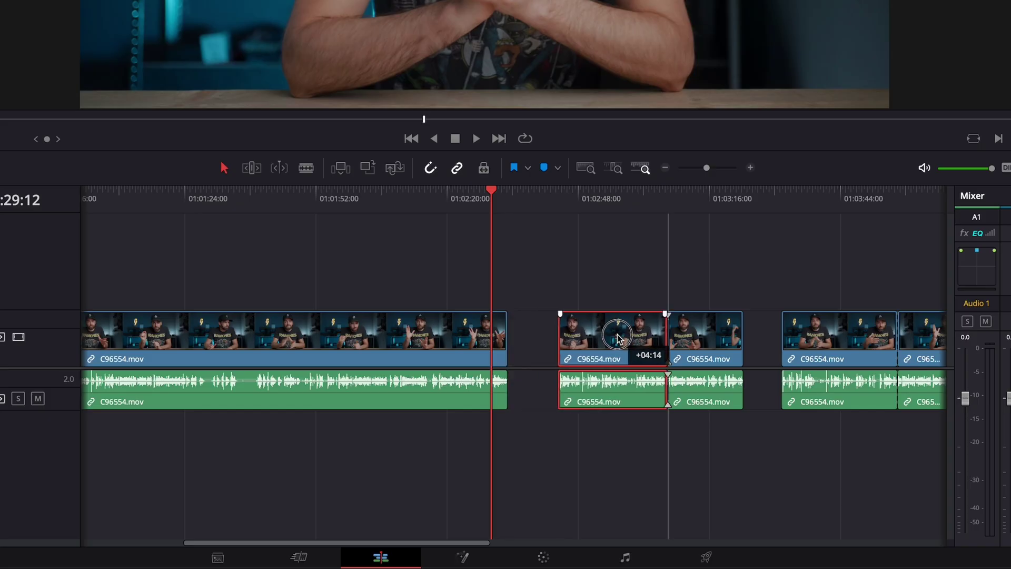
Lift a C96554.mov piece onto new second video and audio tracks and review the edit
left_click_drag(698, 339, 649, 298)
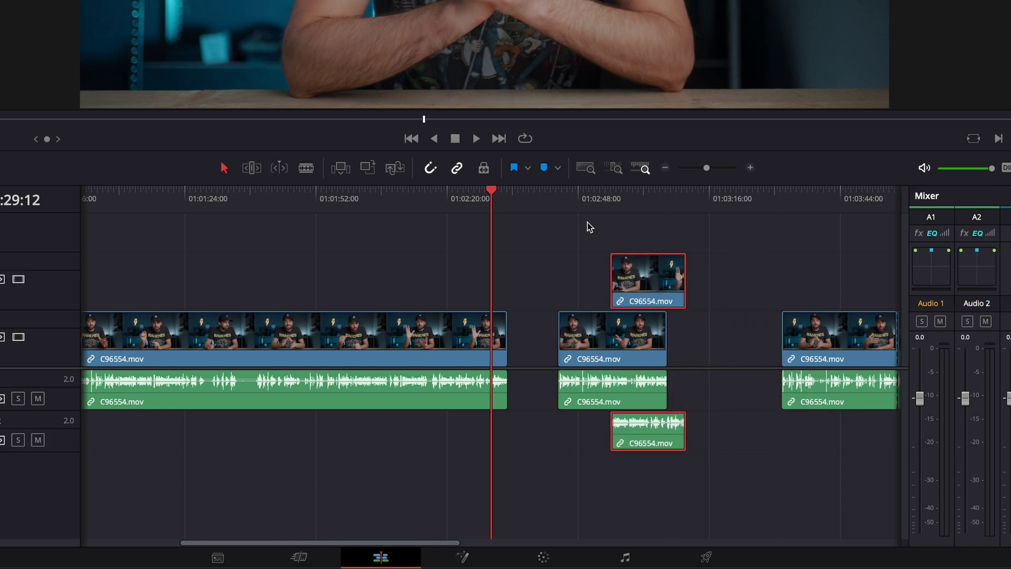
left_click(577, 202)
mouse_move(577, 205)
left_mouse_down()
mouse_move(637, 212)
mouse_move(581, 214)
left_mouse_up()
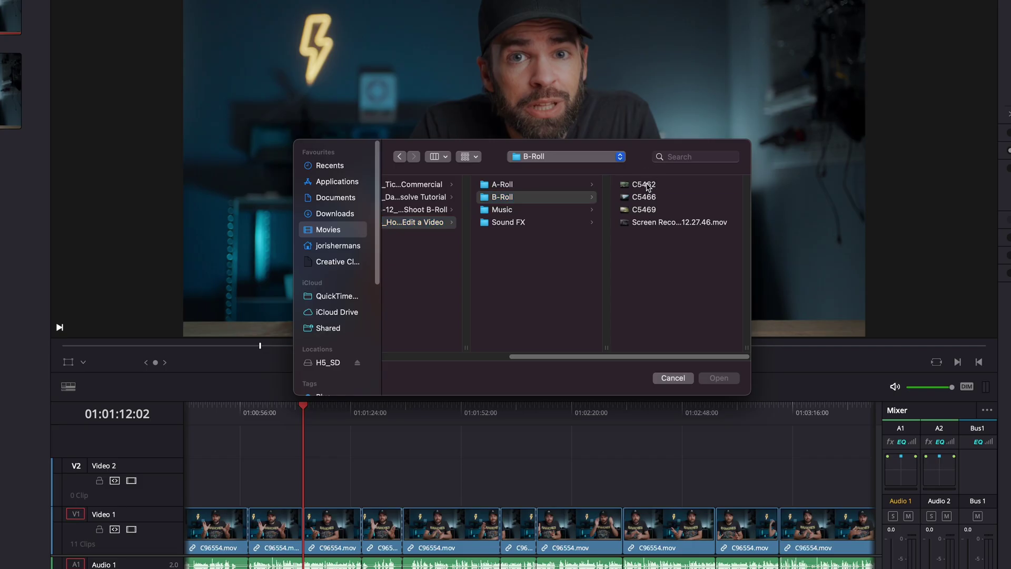
Import the four B-Roll files, including C5462, into the Media Pool
left_click(506, 183)
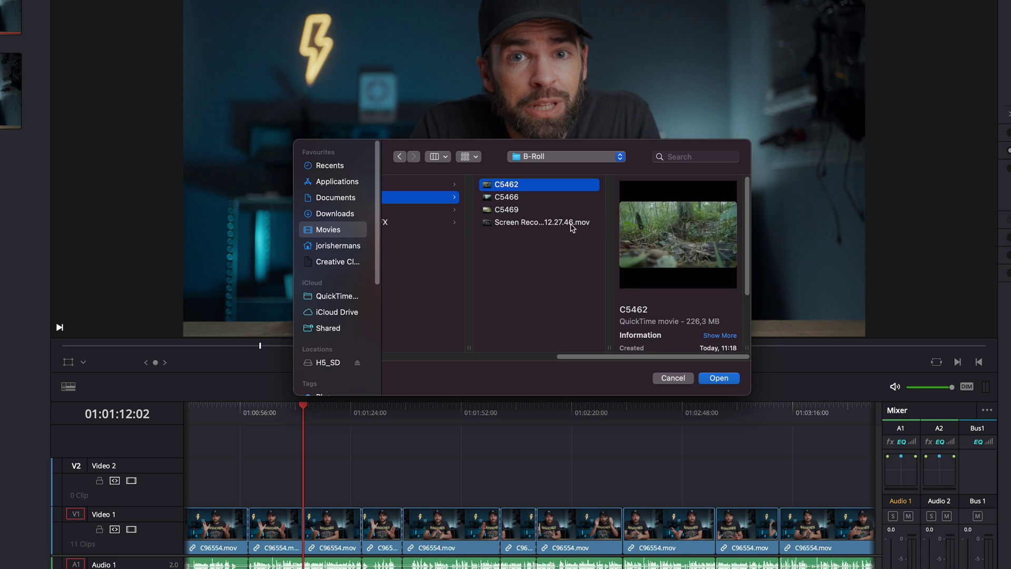
left_click(542, 222, "shift")
left_click_drag(516, 210, 174, 214)
key("Escape")
Place C5462 on Video 2 above the talking head and delete its audio from Audio 2
left_click_drag(182, 16, 576, 453)
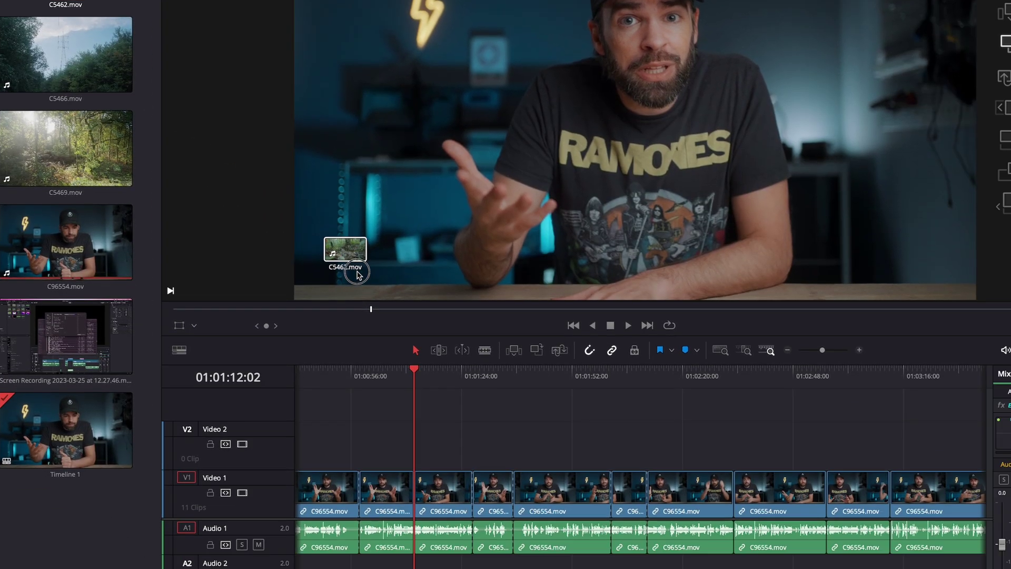
left_click_drag(406, 325, 450, 327)
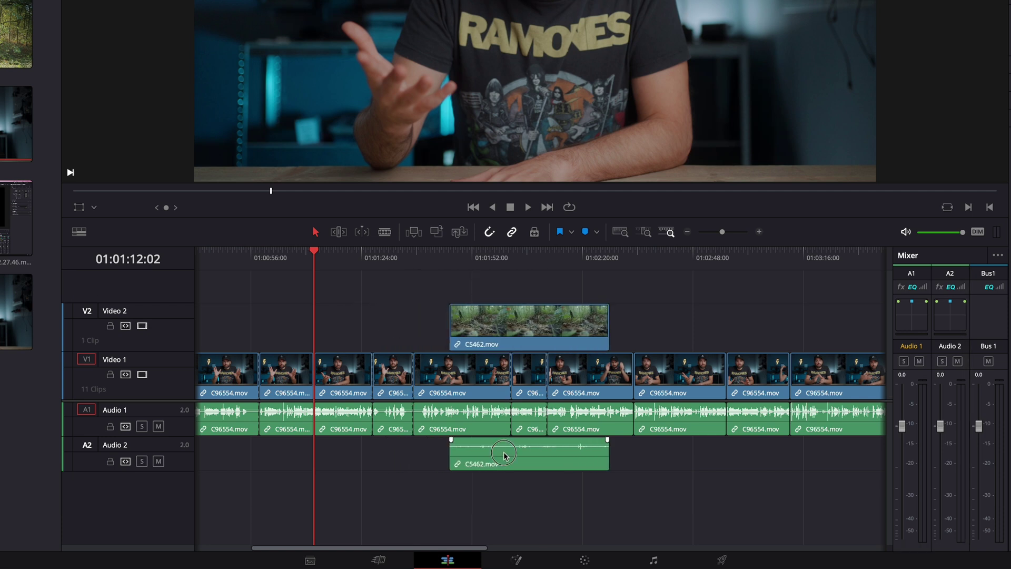
left_click(413, 323)
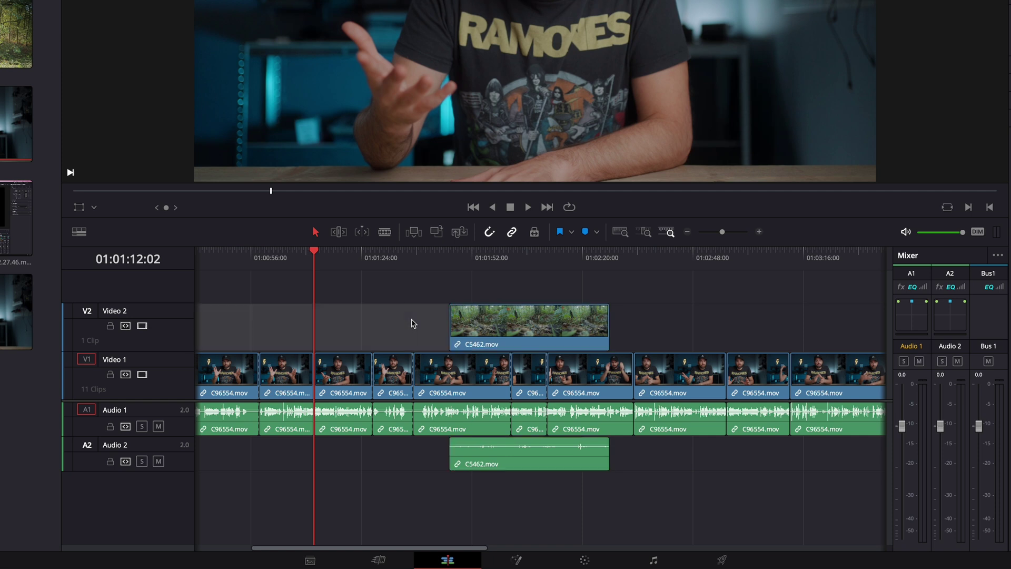
left_click(470, 457)
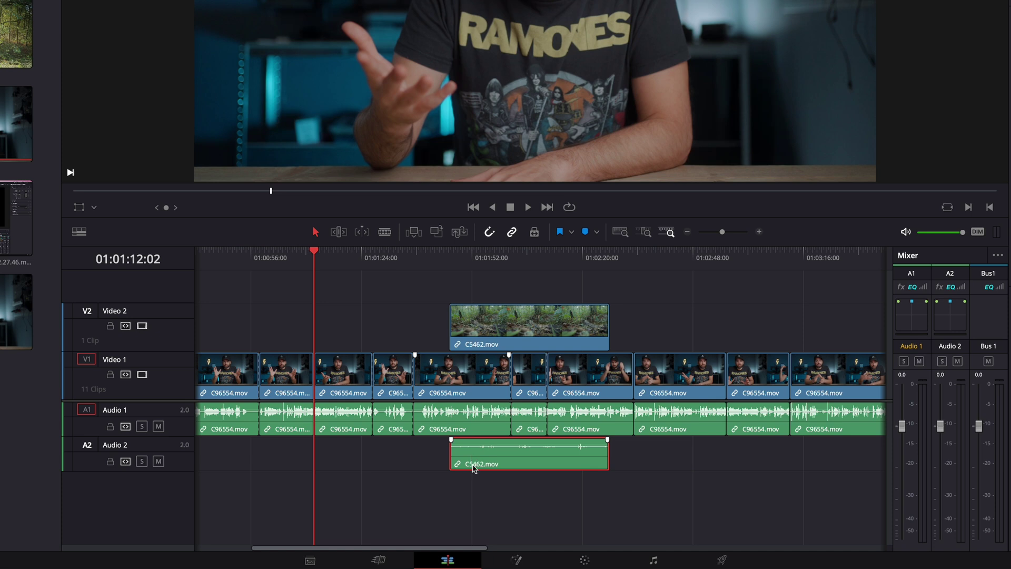
key("Delete")
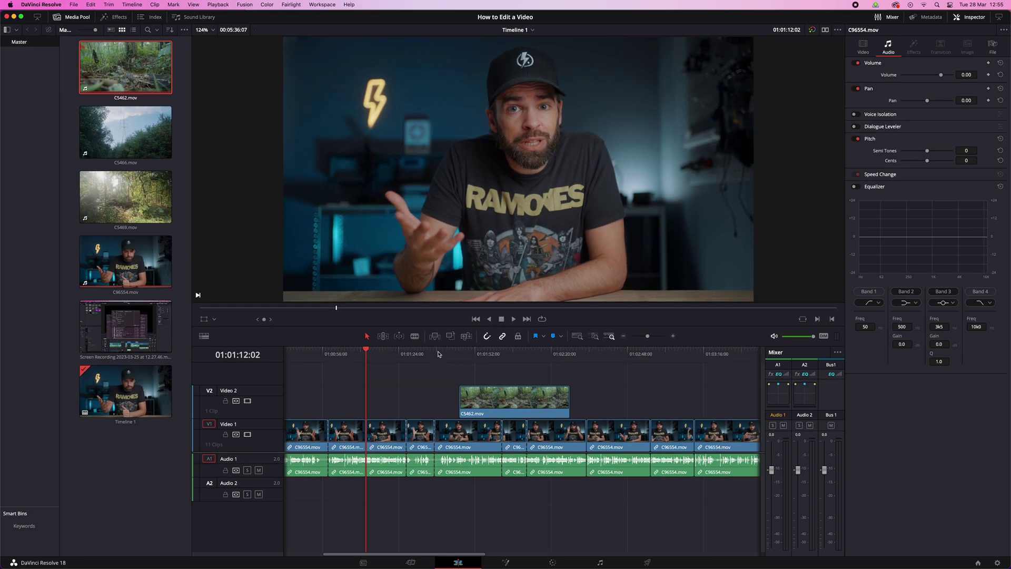
mouse_move(453, 265)
left_mouse_down()
mouse_move(485, 265)
mouse_move(437, 265)
left_mouse_up()
left_click_drag(451, 360, 499, 360)
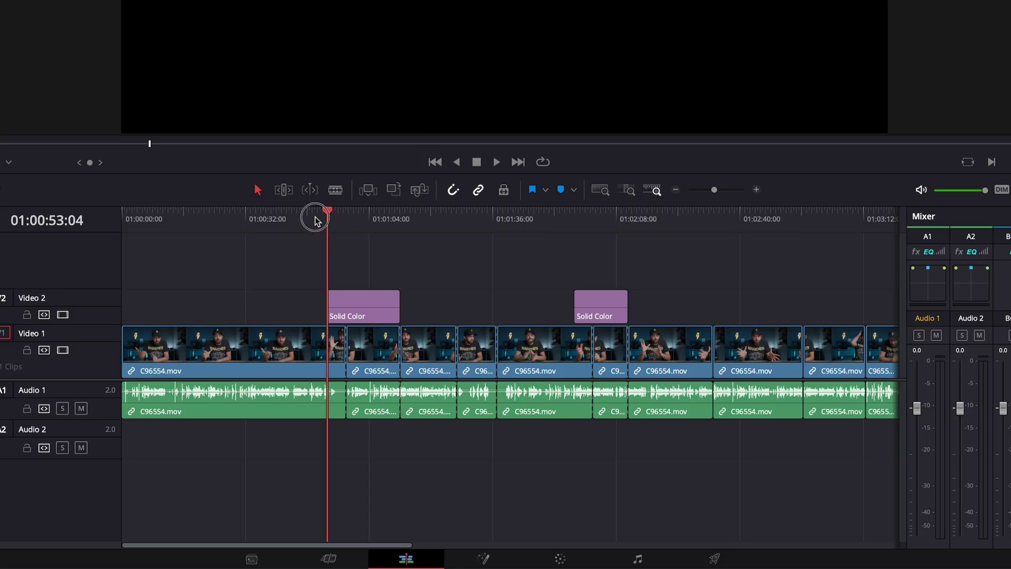
Add a Solid Color generator to Video 2, then lay a trimmed C5462 on new Video 3
left_click_drag(316, 220, 307, 224)
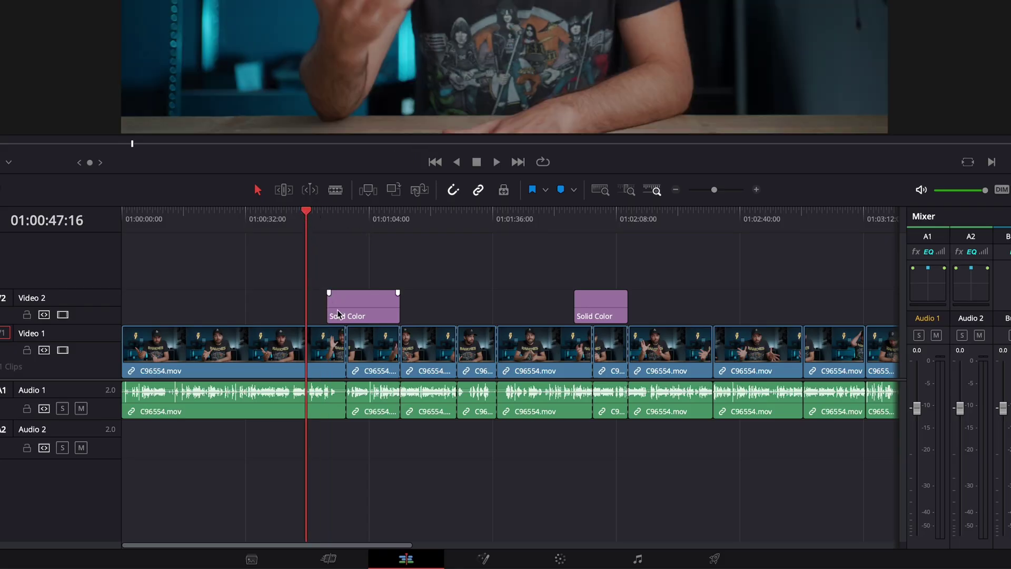
left_click(364, 306)
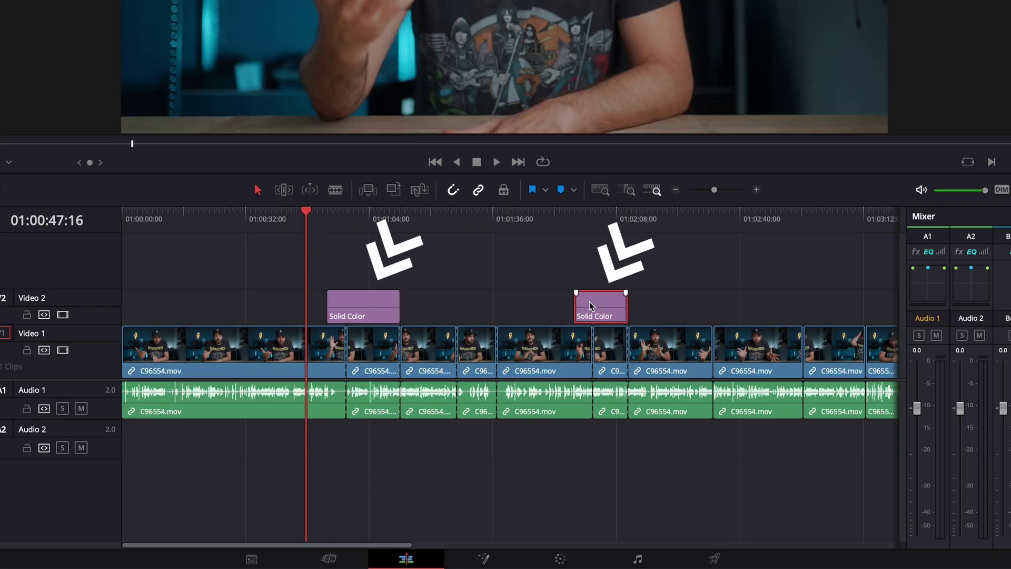
left_click_drag(327, 220, 303, 225)
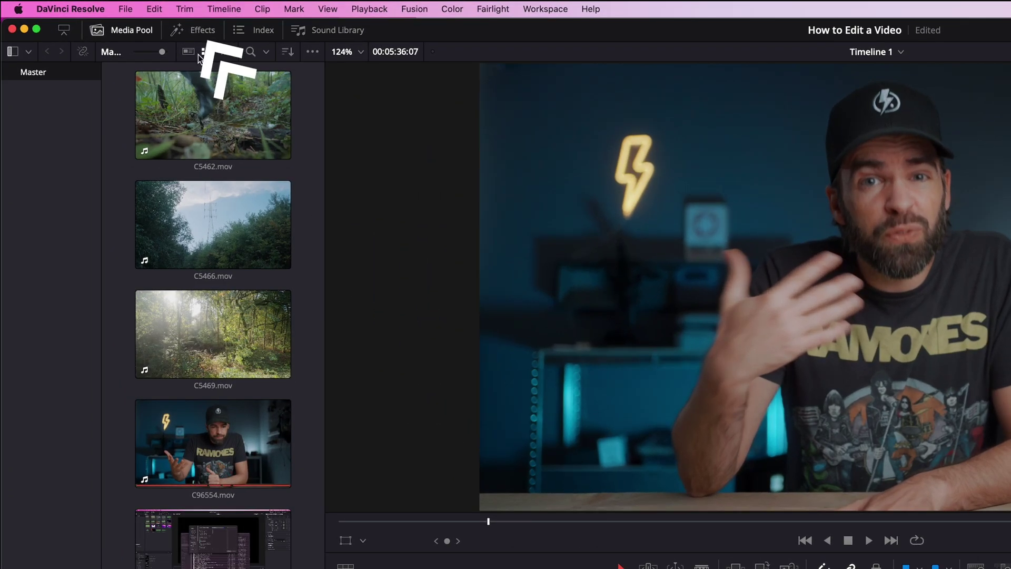
left_click(201, 31)
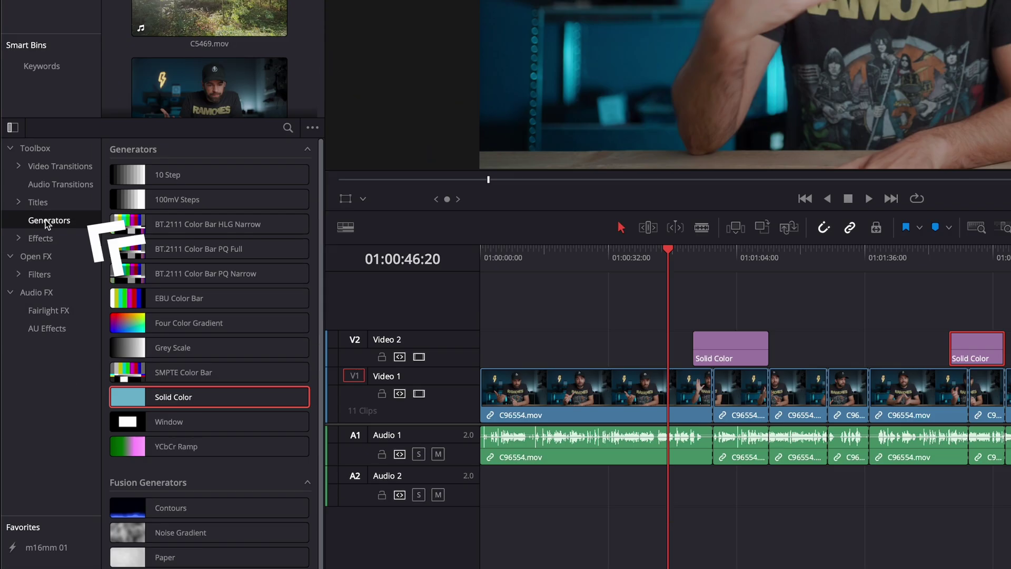
left_click_drag(174, 403, 1010, 358)
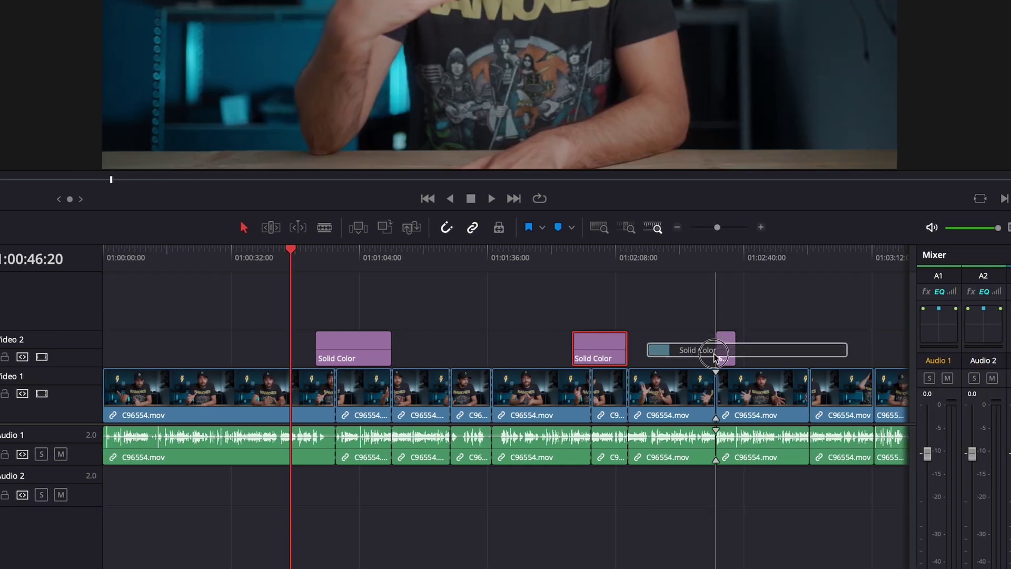
left_click_drag(716, 358, 716, 358)
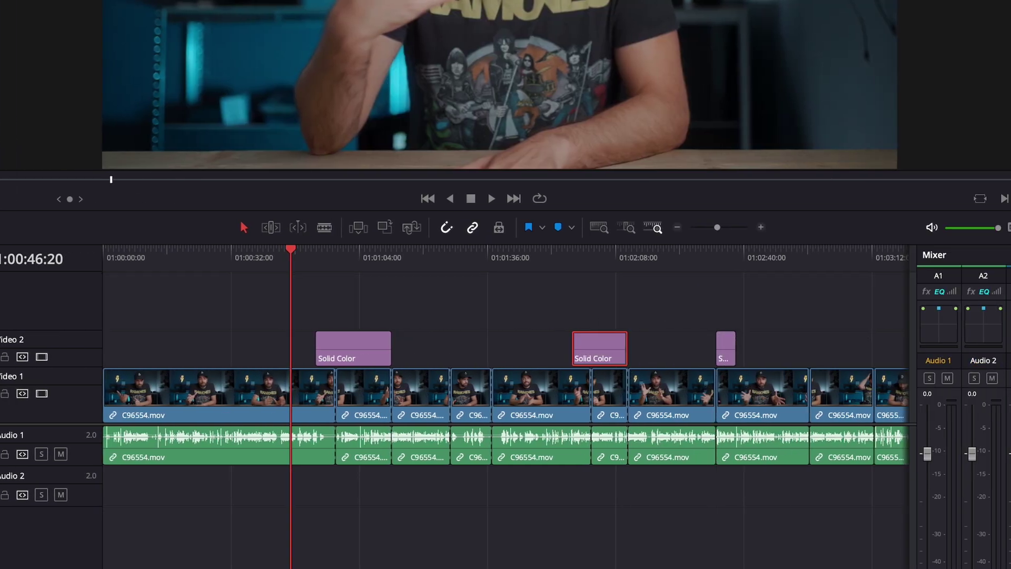
left_click_drag(119, 52, 317, 308)
left_click_drag(449, 308, 389, 308)
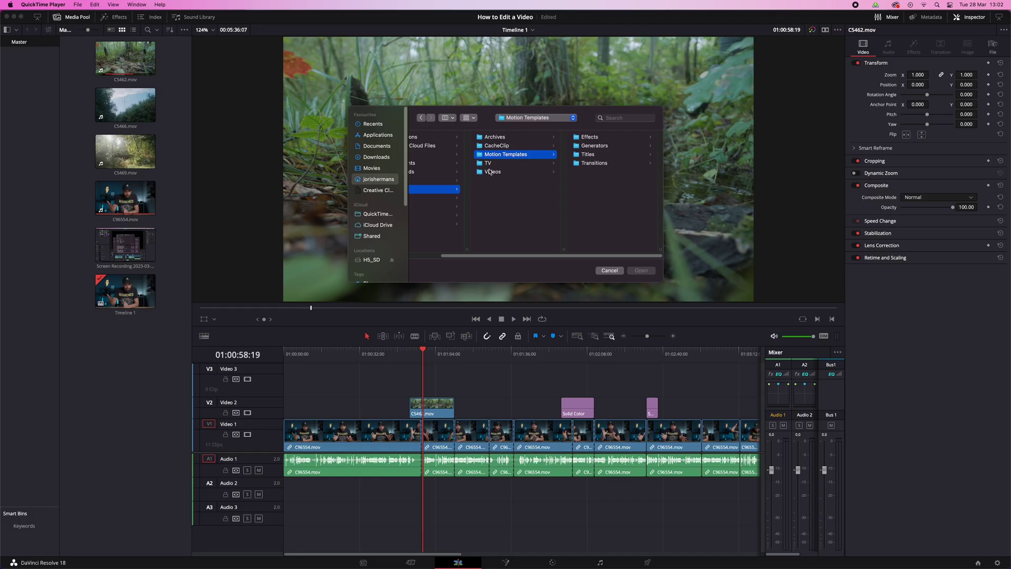
Bring the spring gang instrumental mp3 from the Music folder onto Audio 2
left_click(491, 171)
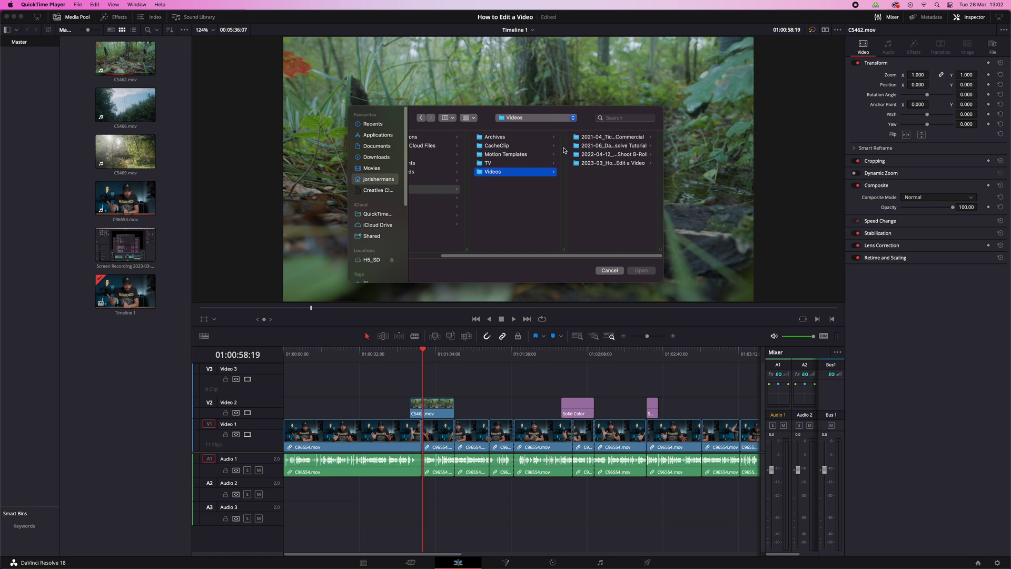
left_click(600, 167)
left_click(588, 155)
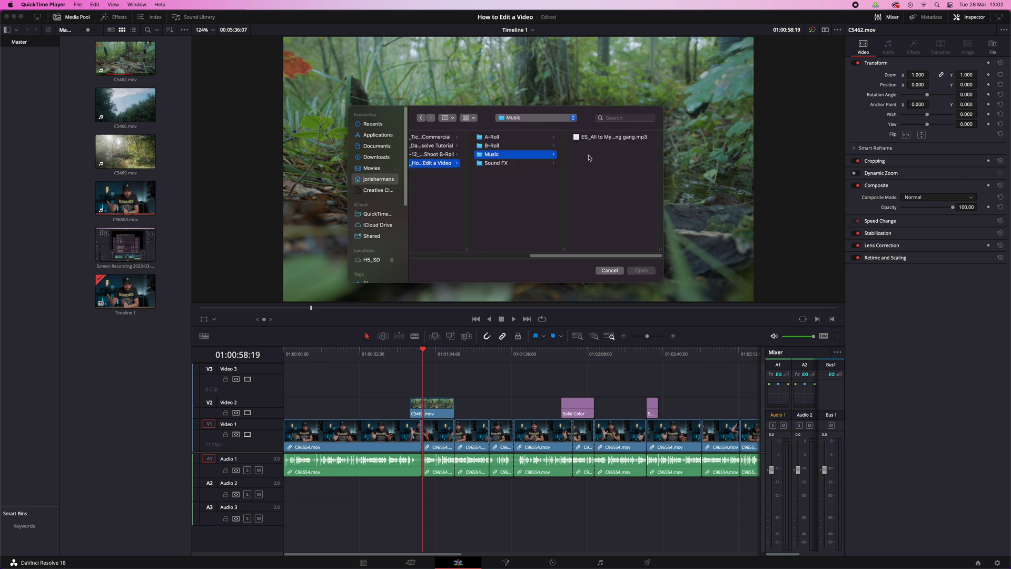
left_click_drag(556, 178, 363, 497)
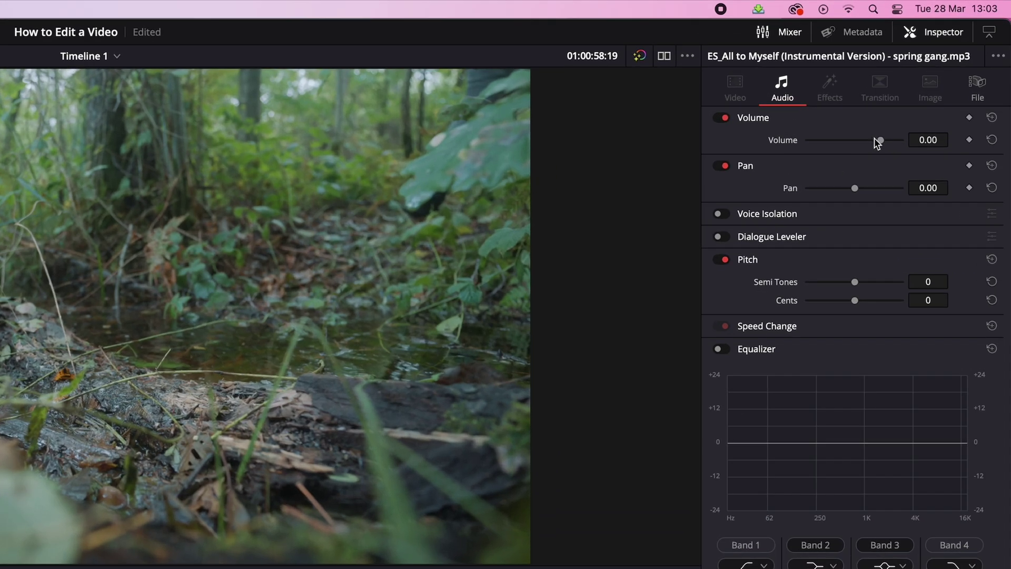
Lower the music volume to -32.52, trim its start, and split it at the playhead
left_click_drag(941, 75, 936, 77)
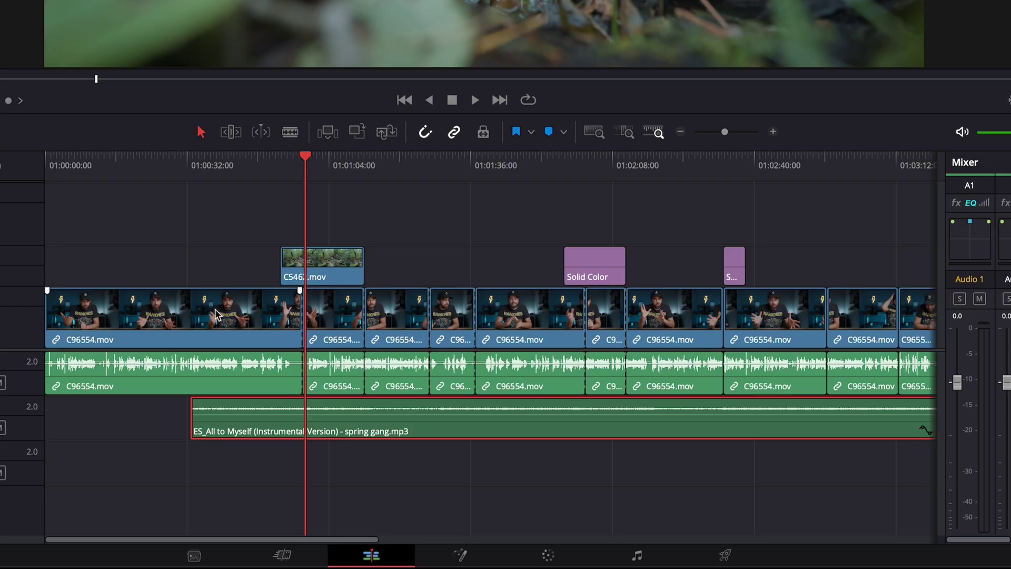
mouse_move(192, 408)
left_mouse_down()
mouse_move(490, 408)
mouse_move(195, 408)
left_mouse_up()
left_click_drag(430, 176, 461, 175)
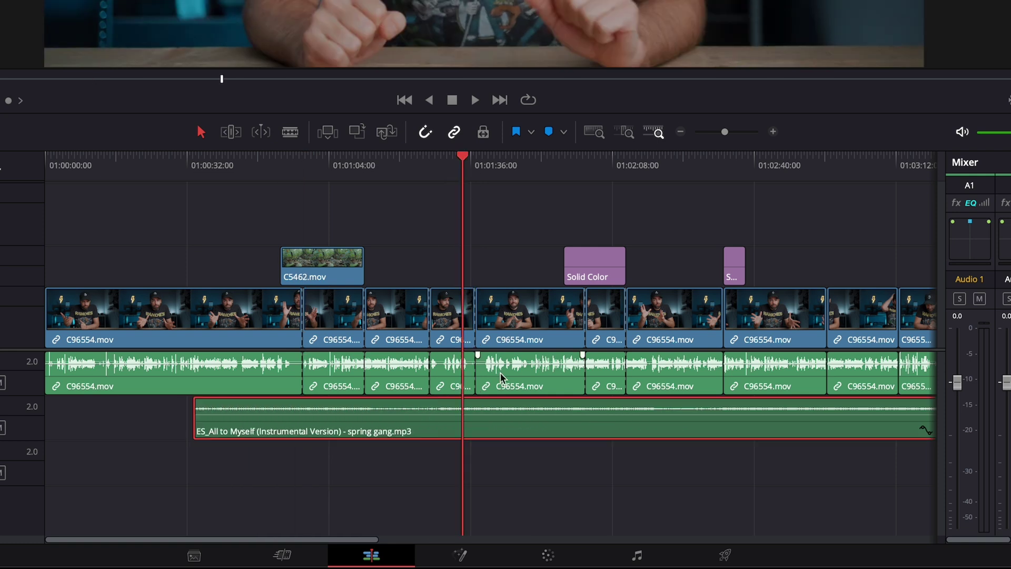
key("ctrl+b")
Shift the 'All to Myself' music earlier and keyframe its volume at -25 at 01:01:58:12
left_click_drag(406, 437, 305, 437)
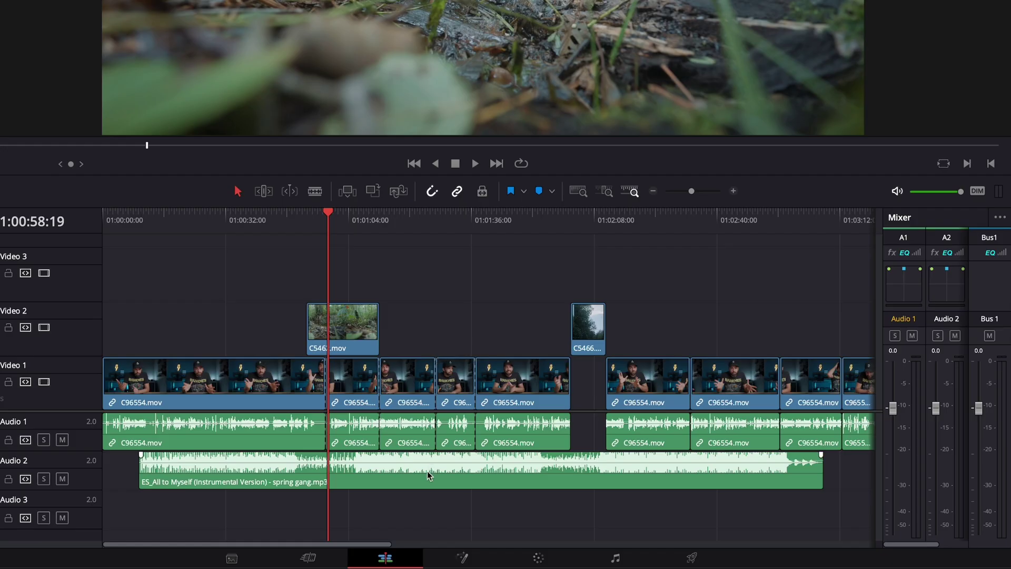
left_click(428, 470)
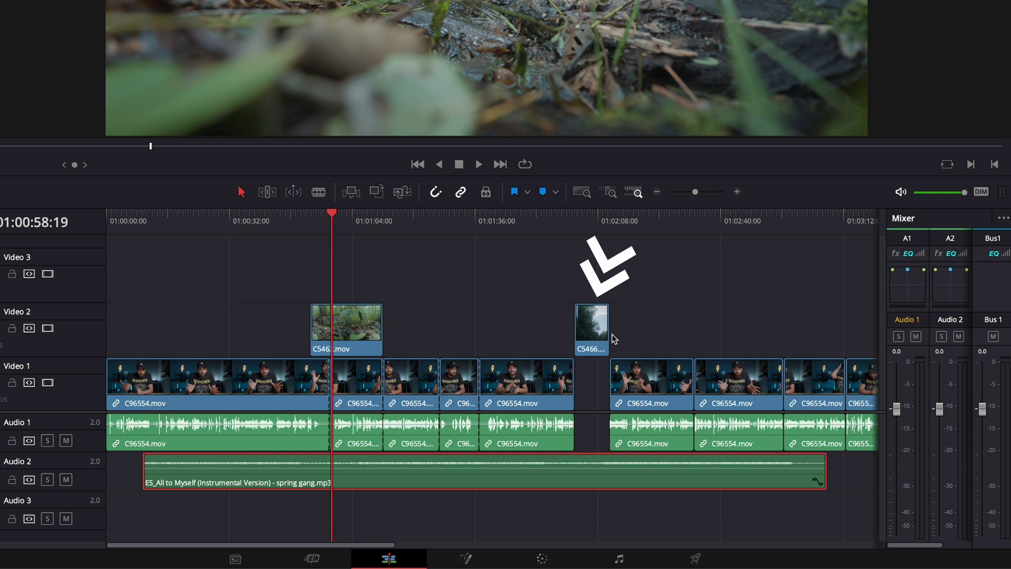
left_click(589, 343)
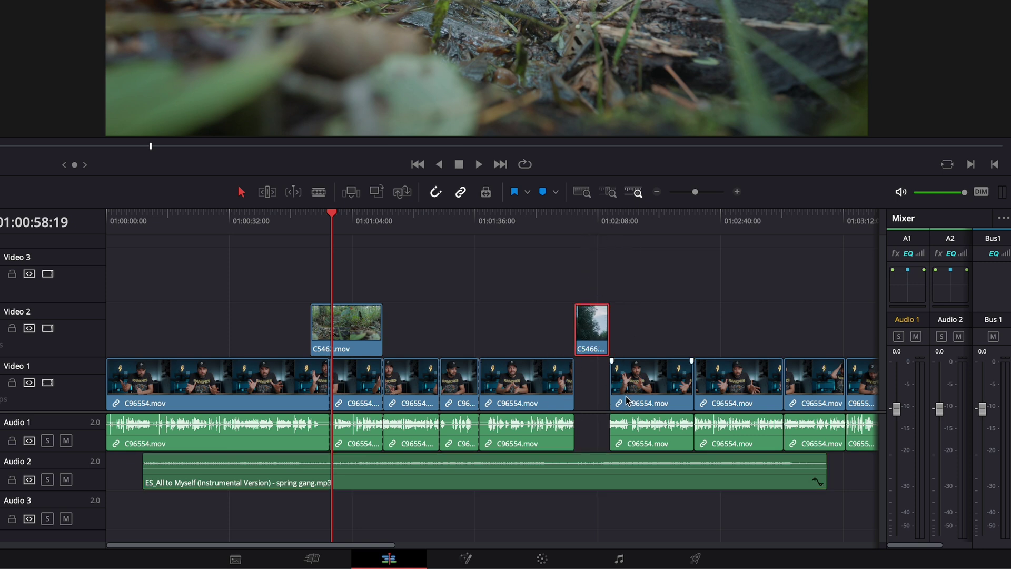
left_click(596, 469)
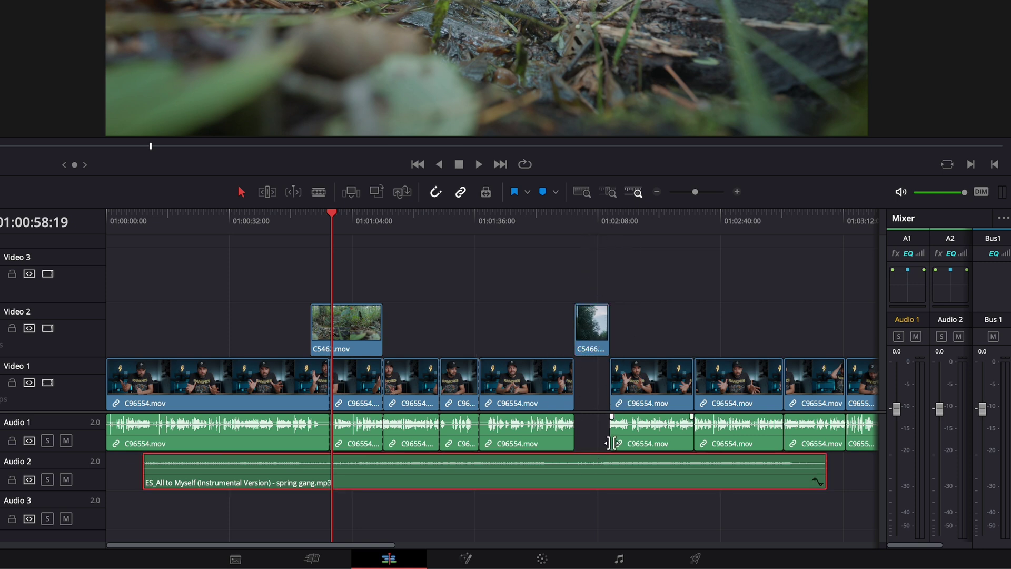
left_click_drag(331, 216, 562, 239)
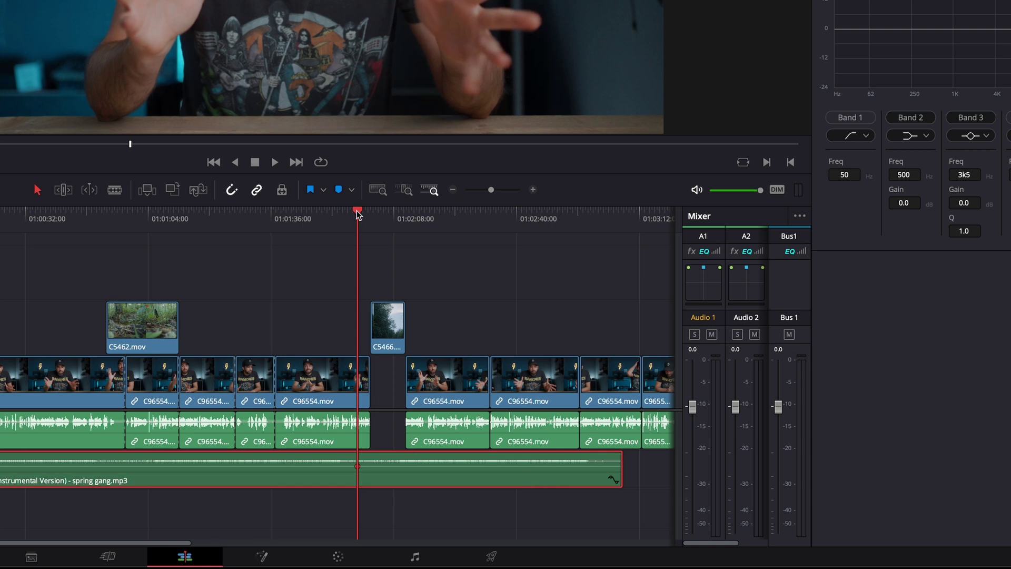
Keyframe the music up to about -5 under the C5466 B-roll, then back down afterward
left_click_drag(358, 213, 362, 214)
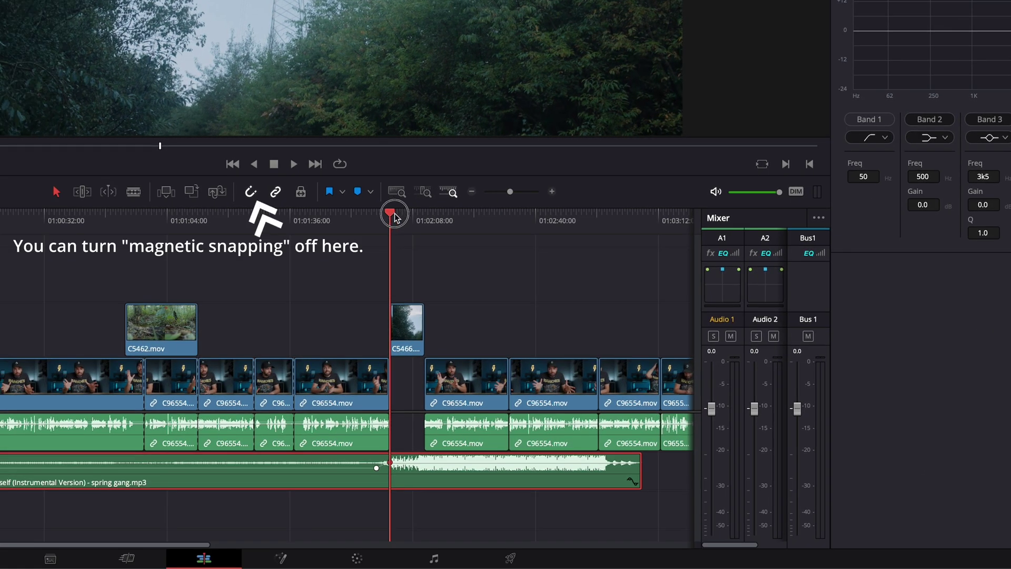
left_click_drag(395, 216, 433, 221)
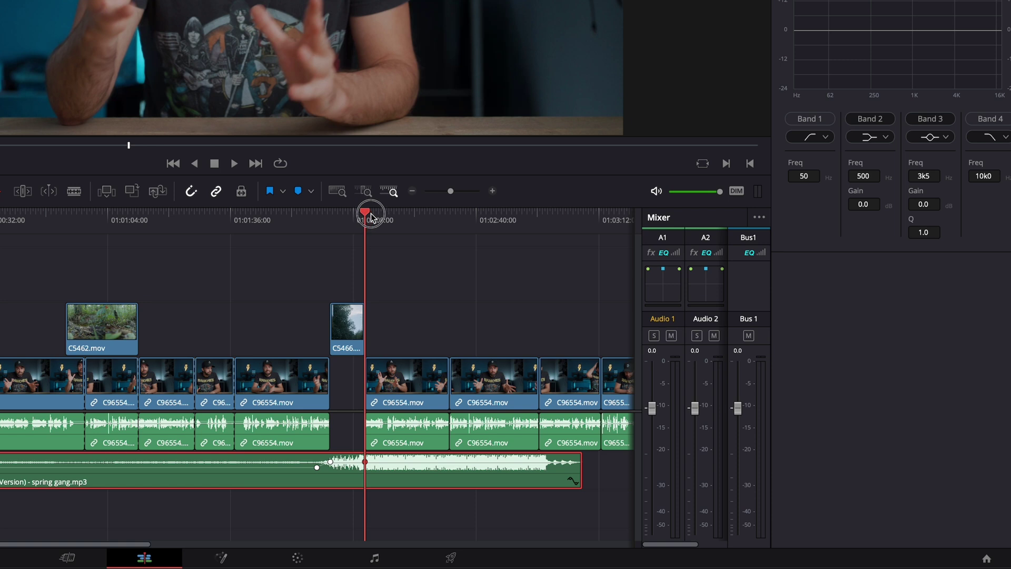
left_click_drag(371, 217, 380, 219)
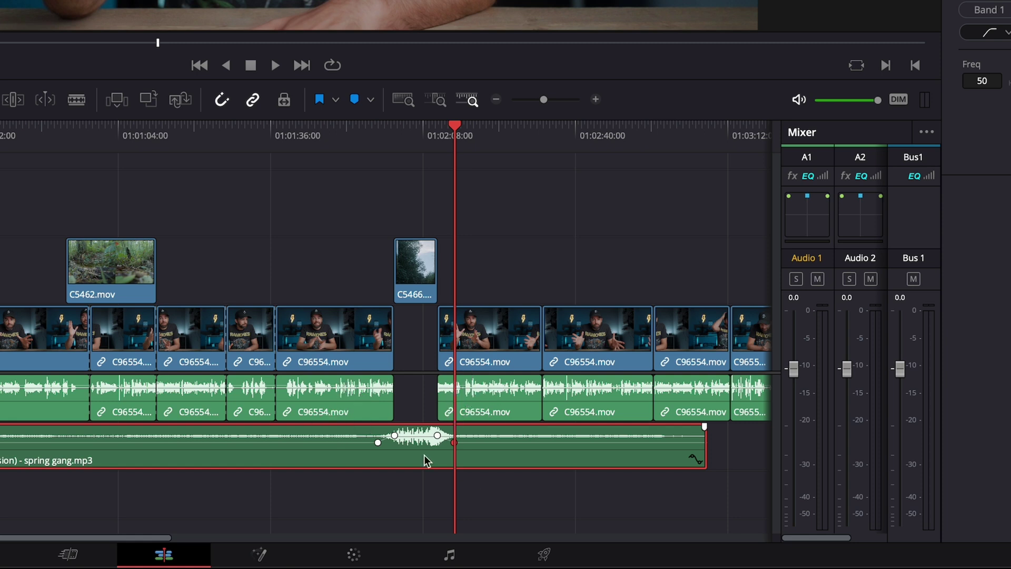
mouse_move(408, 435)
left_mouse_down()
mouse_move(403, 441)
mouse_move(410, 426)
mouse_move(406, 436)
left_mouse_up()
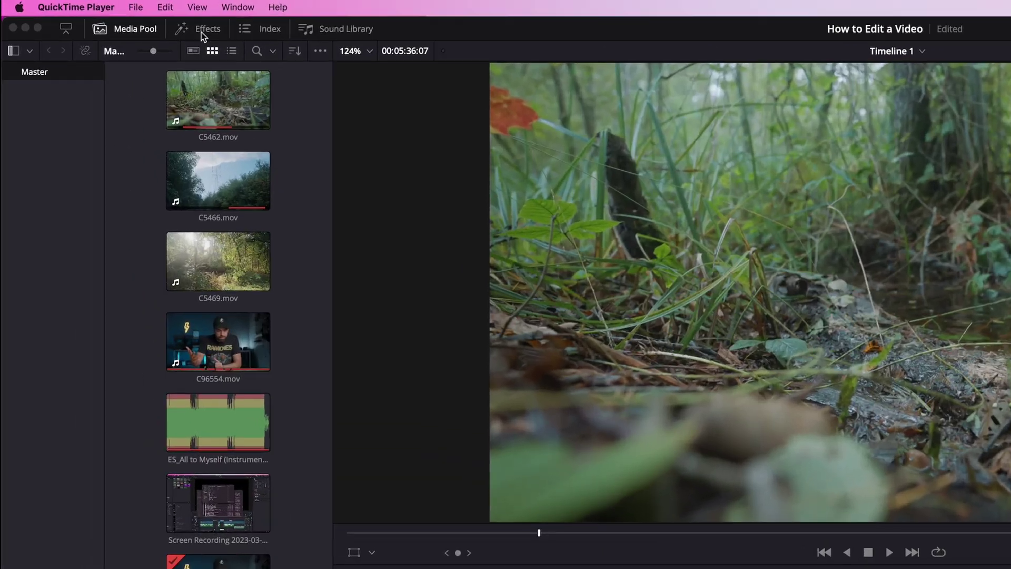
Drag a Text title from the Effects Toolbox onto Video 3 above the forest B-roll
left_click(116, 17)
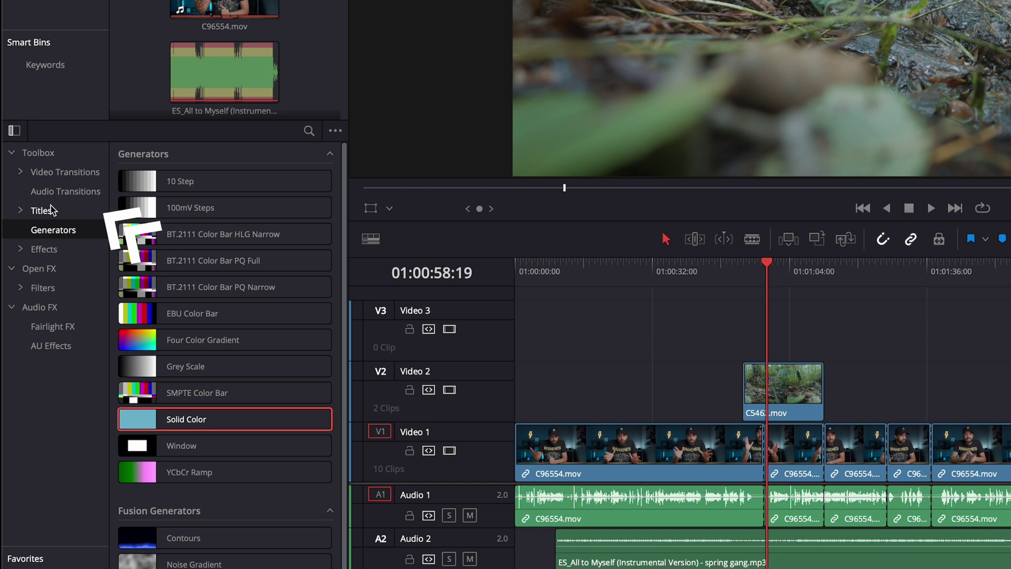
left_click(51, 210)
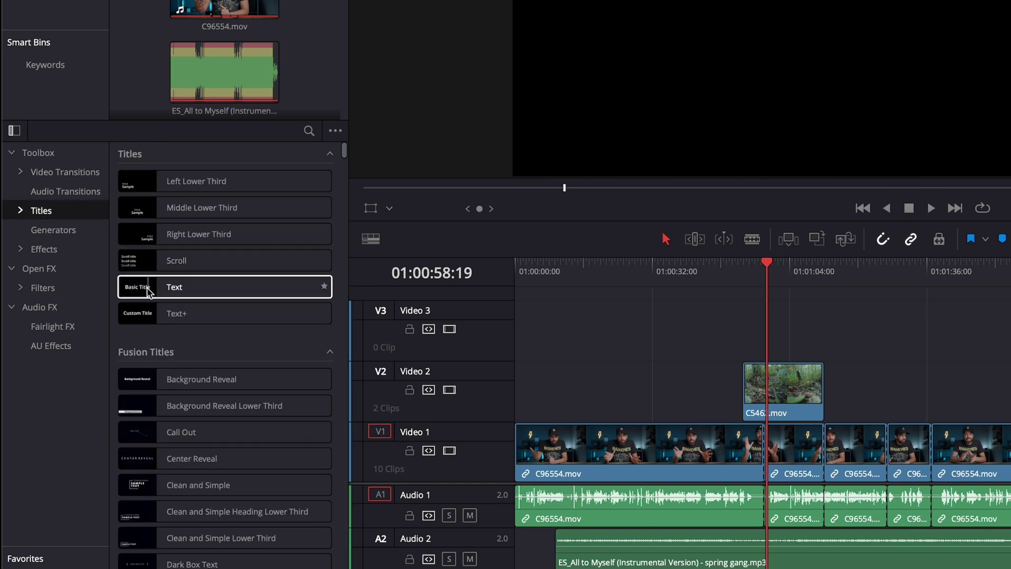
left_click_drag(178, 290, 786, 347)
Replace the title's Basic Title text with 'THE FOREST'
left_click(726, 238)
left_click(537, 337)
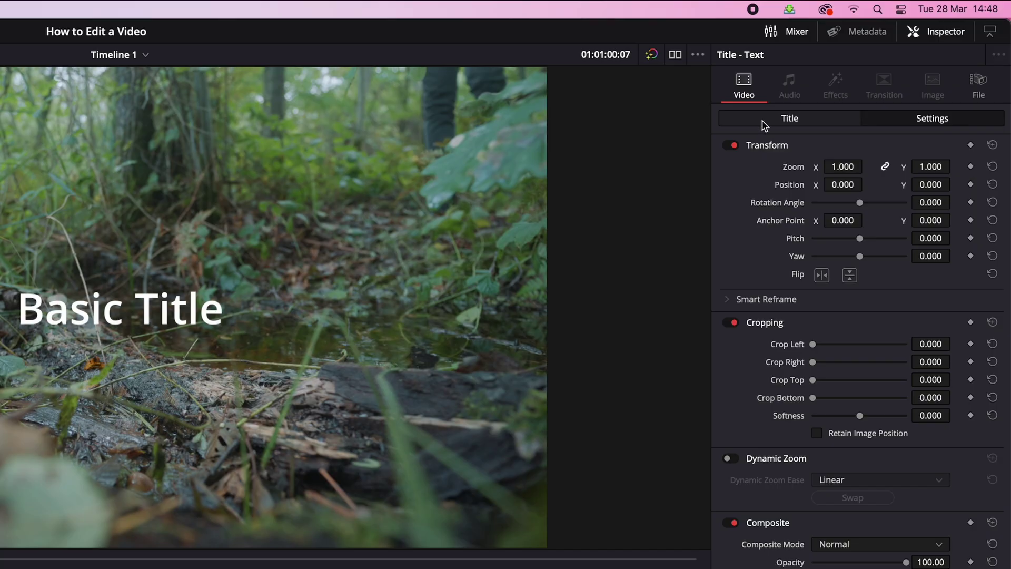
left_click(763, 122)
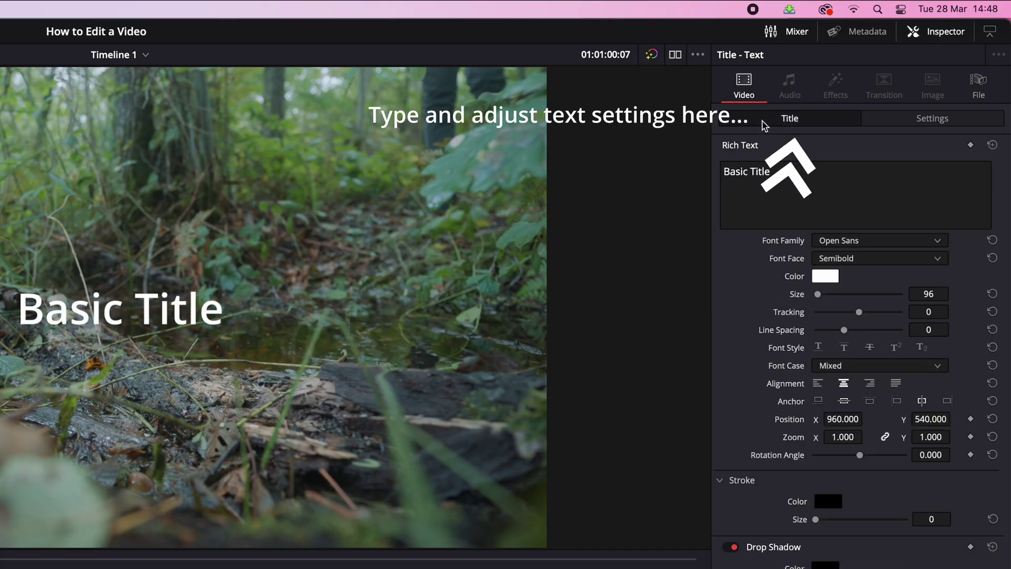
type("THE FOREST")
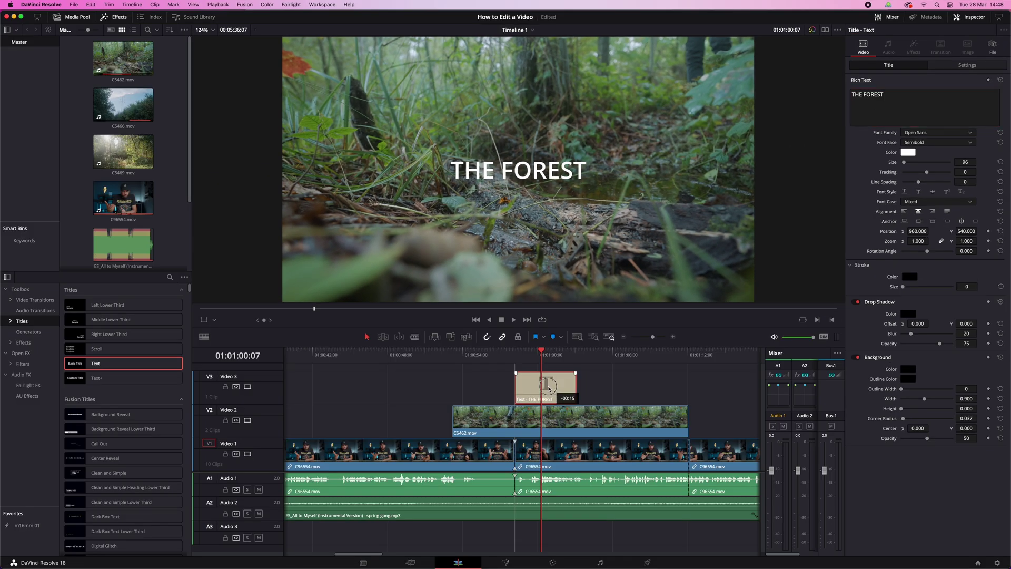
left_click(579, 421)
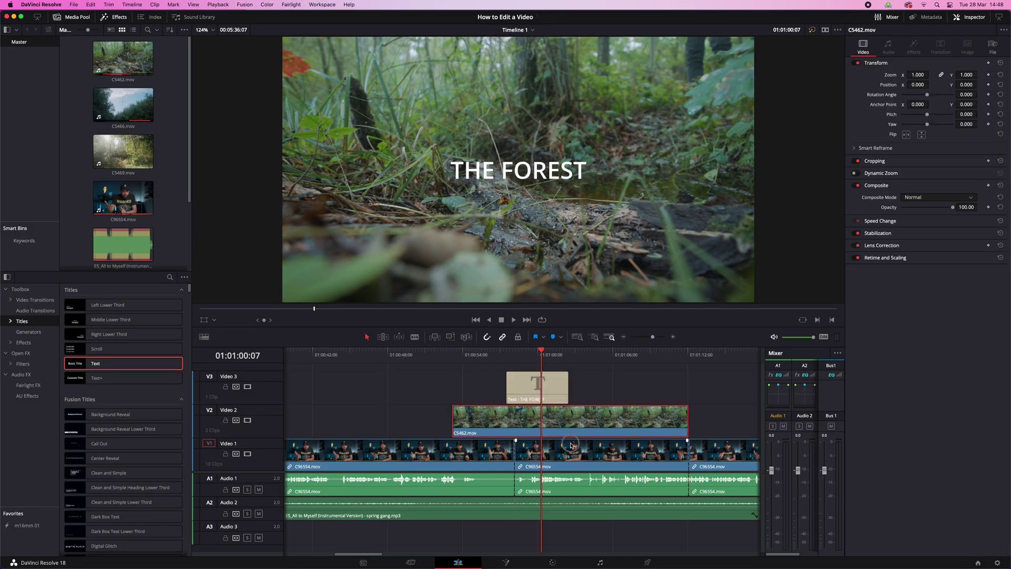
left_click(569, 482)
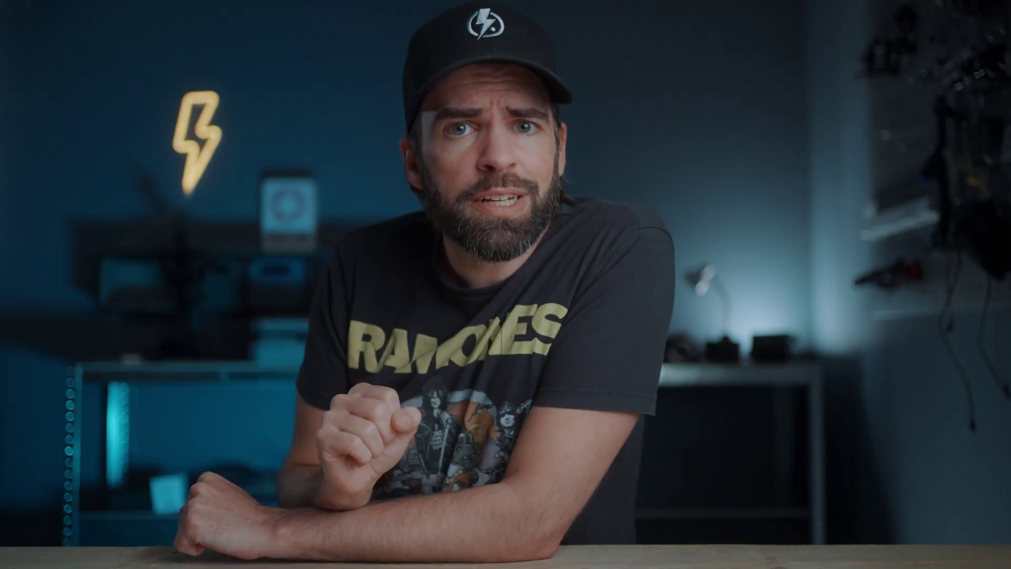